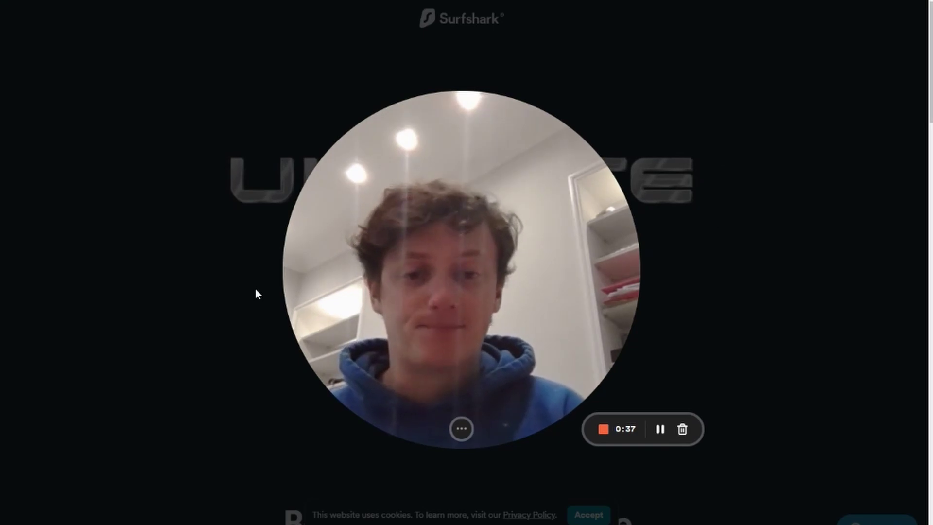
- Scroll to the 'Best deal. Better choice.' table and highlight Surfshark's $2.49 /mo price
mouse_move(419, 398)
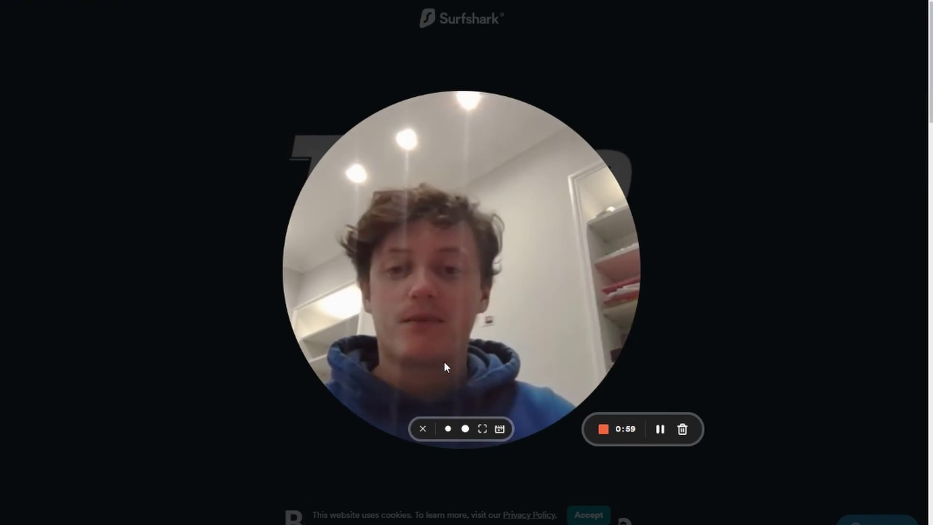
left_click(444, 430)
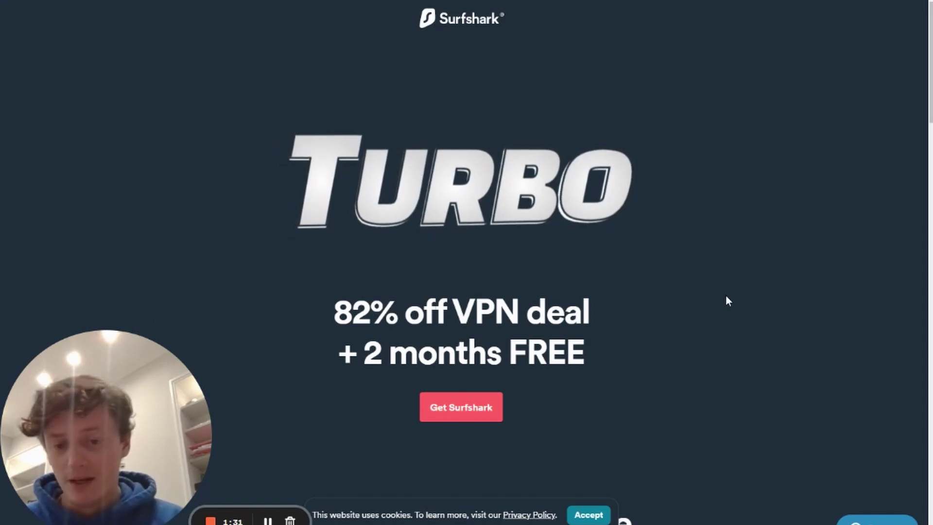
scroll(721, 292, "down", 1)
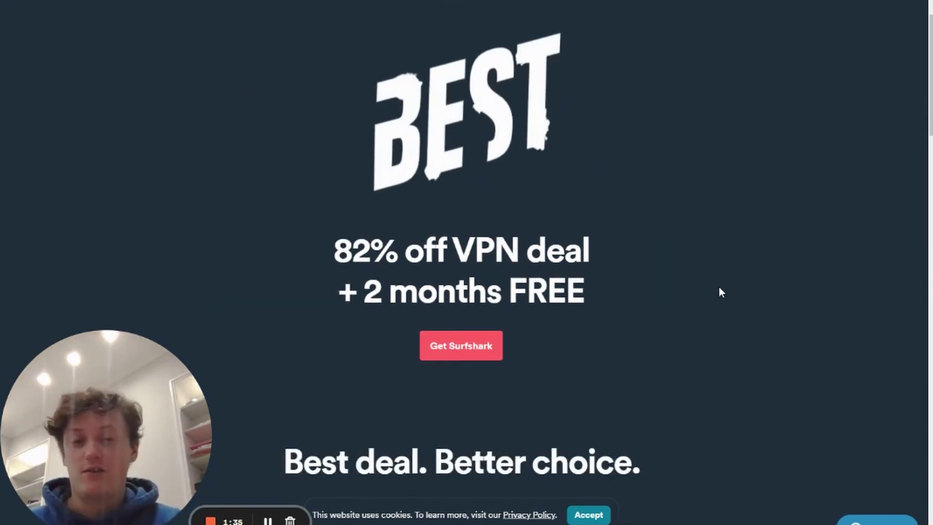
scroll(719, 291, "down", 1)
scroll(718, 291, "down", 4)
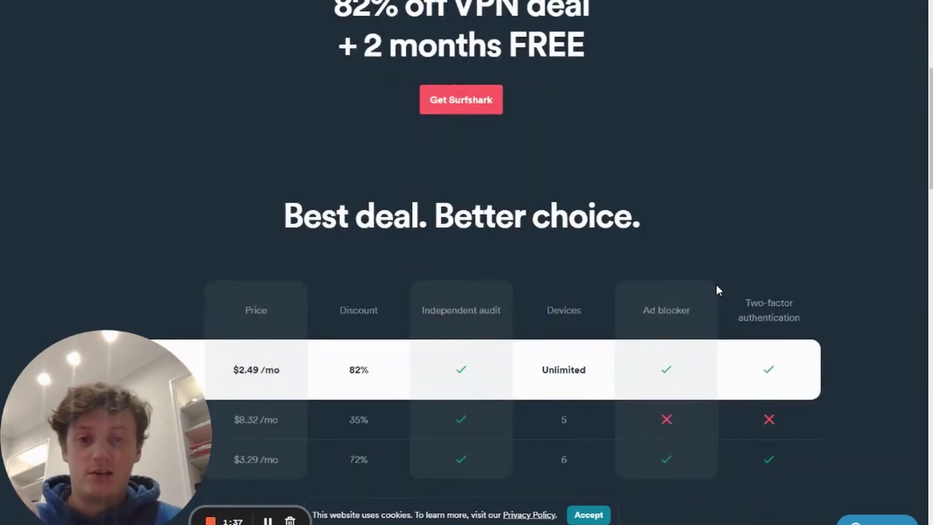
scroll(714, 289, "down", 2)
left_click_drag(311, 264, 223, 252)
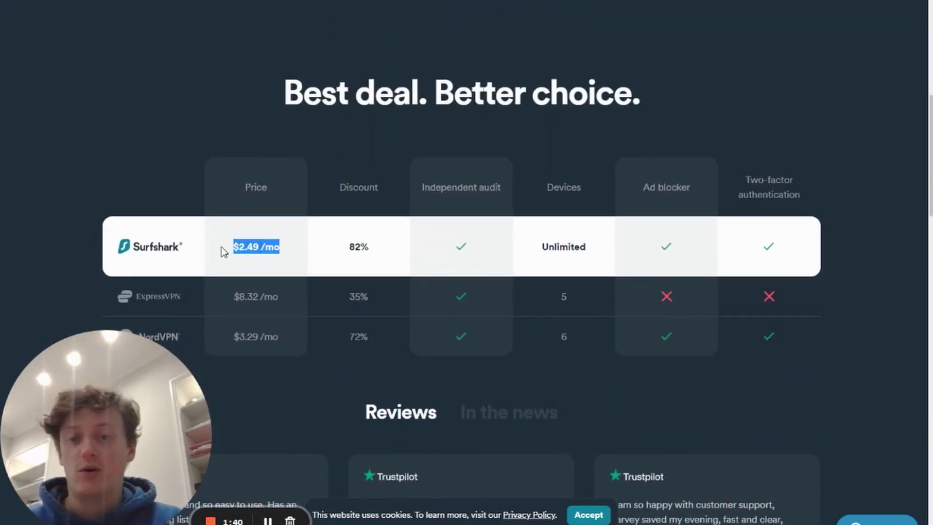
- Click off the table to clear the $2.49 /mo price highlight
left_click(242, 128)
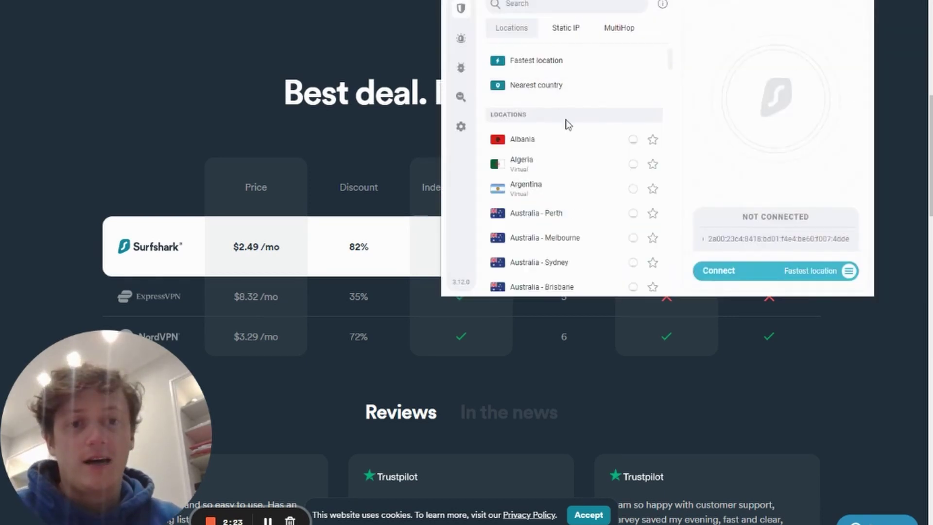
- From the Static IP list filtered by 'un', connect to United States - Tampa, then close the popup
mouse_move(469, 14)
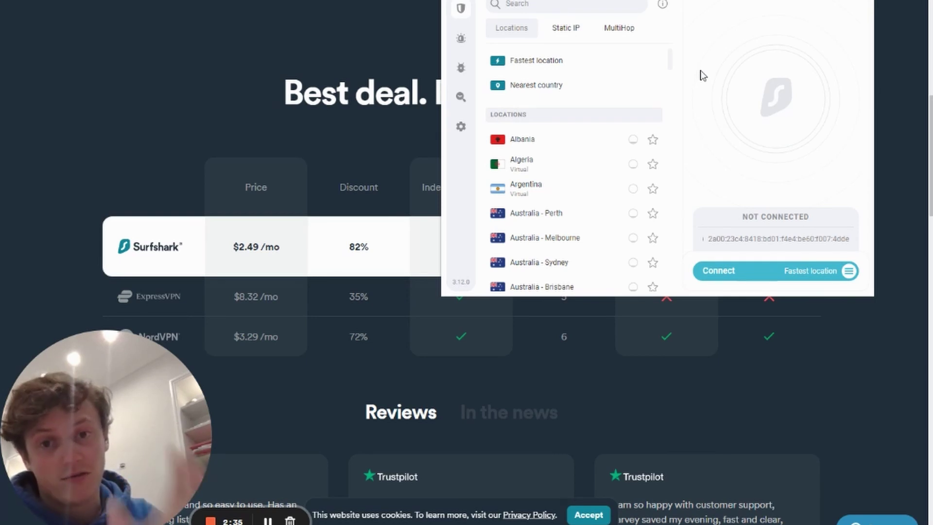
left_click(566, 29)
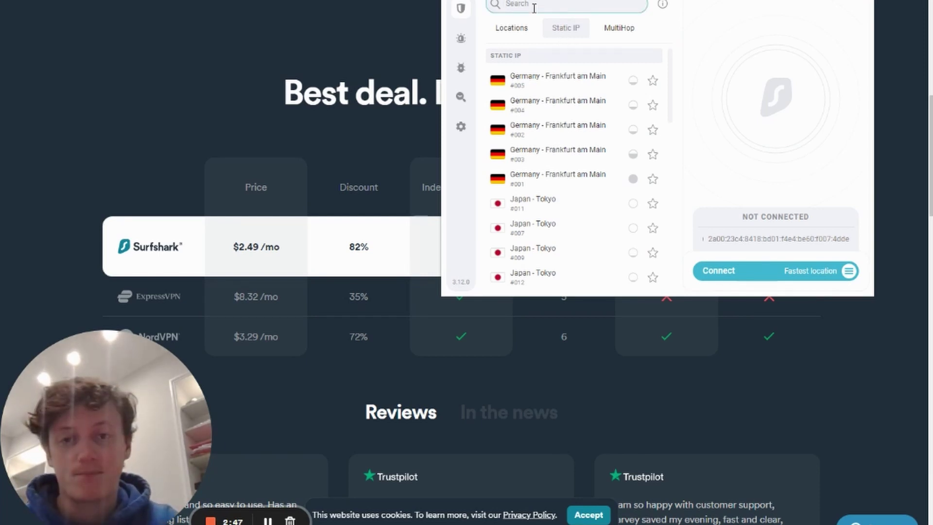
type("unit")
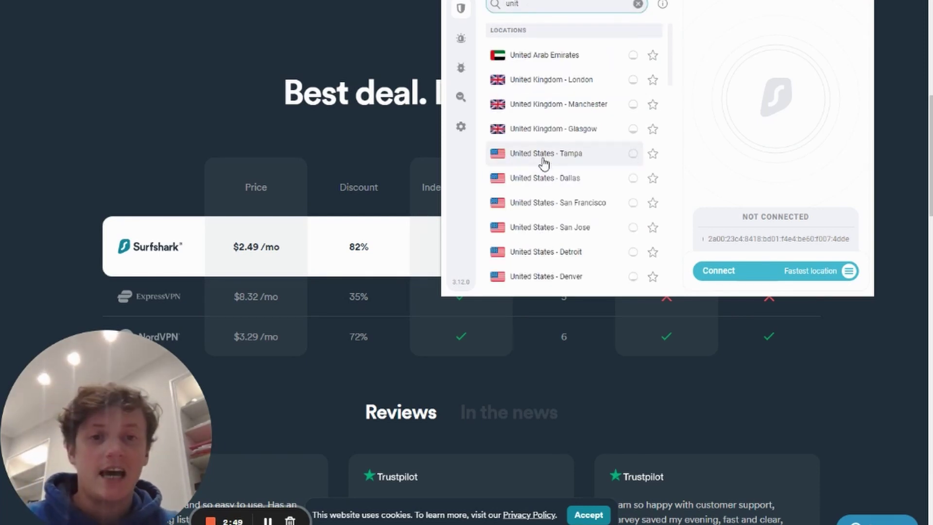
left_click(544, 160)
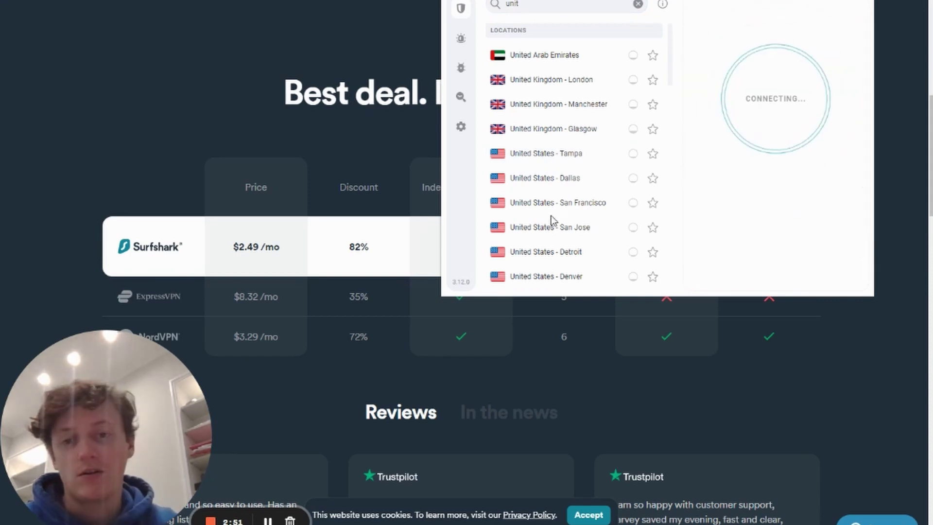
scroll(559, 179, "down", 5)
scroll(557, 179, "down", 8)
scroll(557, 179, "up", 12)
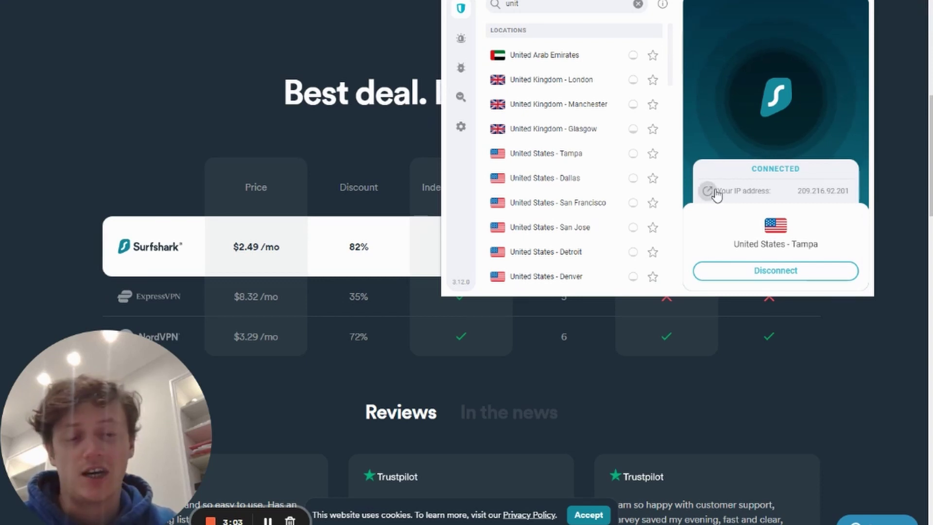
left_click(324, 42)
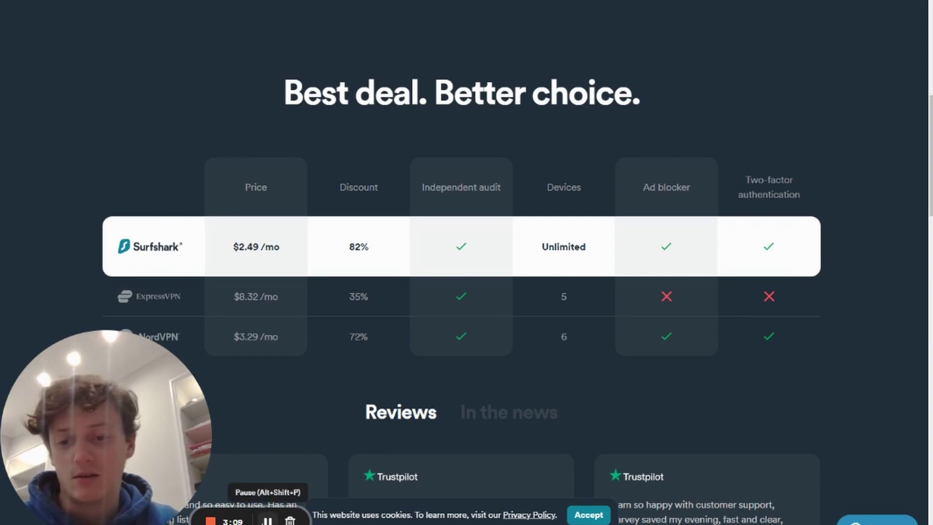
- On the TikTok For Business login page, choose 'Sign up now'
left_click(267, 520)
key("alt+shift+p")
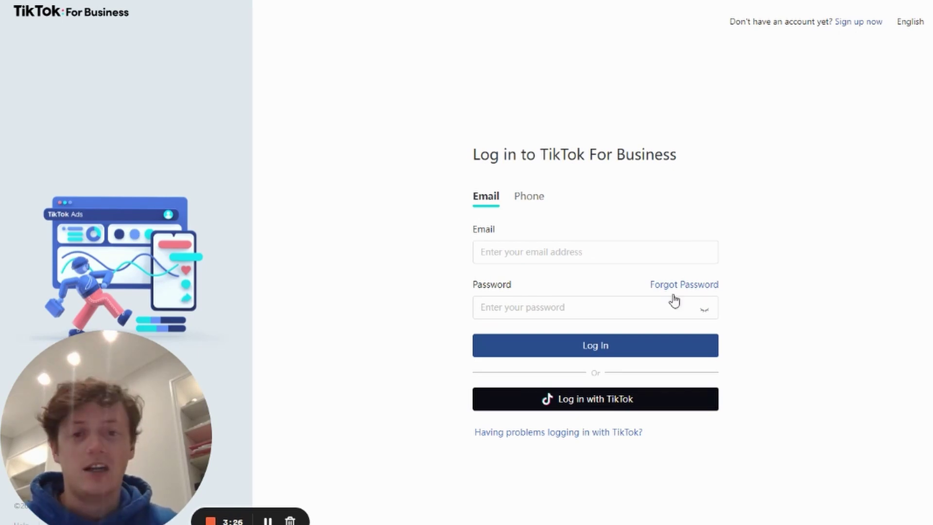
left_click(857, 25)
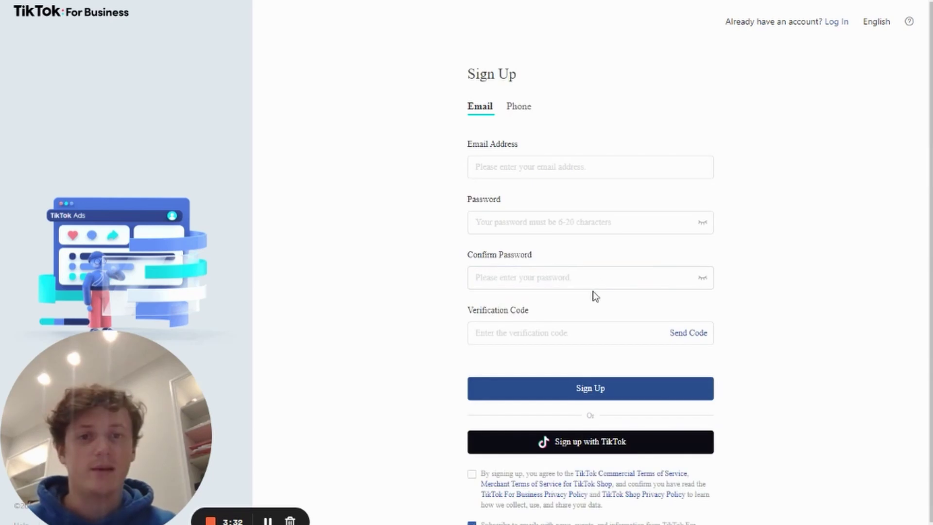
- Enter the account's e-mail address in the Email Address field
left_click(506, 173)
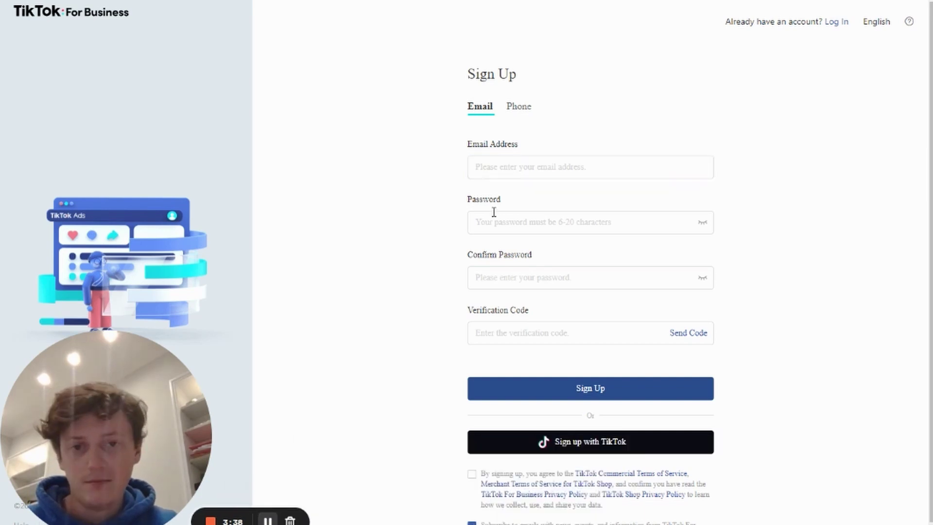
left_click(499, 177)
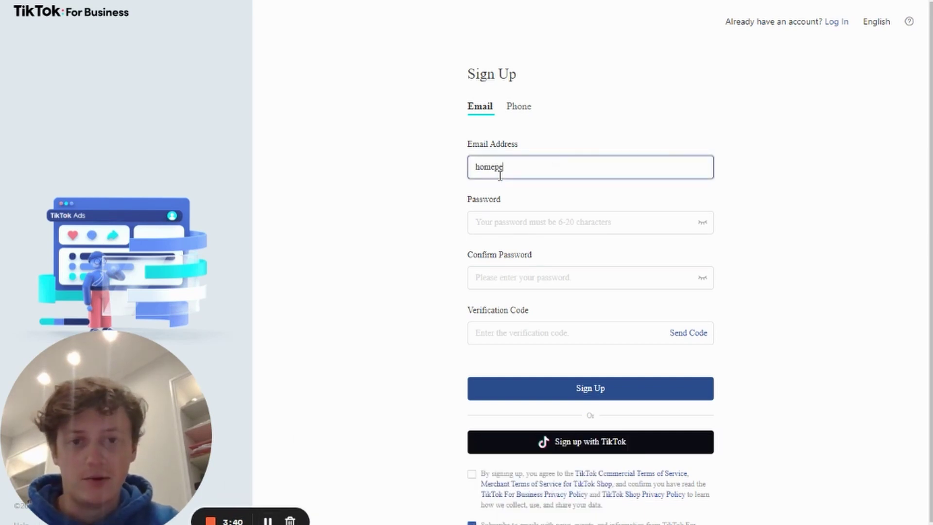
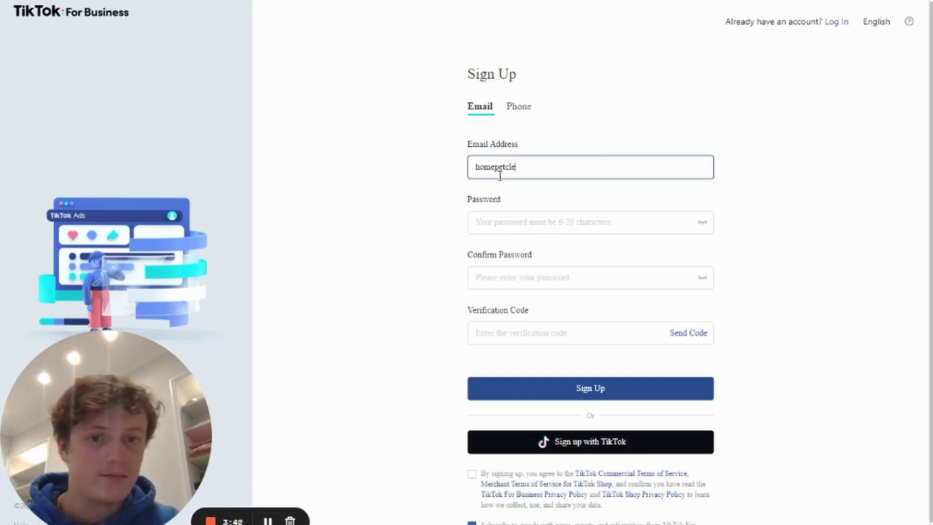
left_click(410, 202)
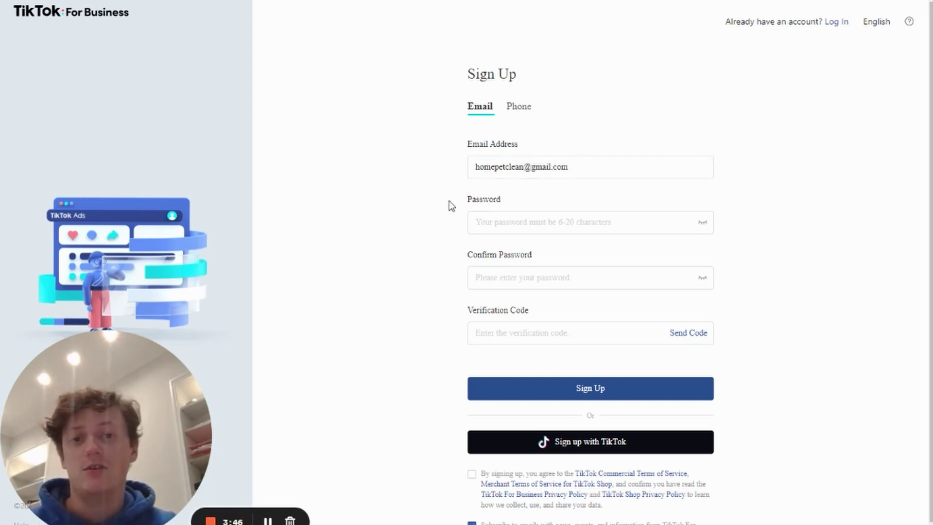
- Type the account password and a matching Confirm Password entry
left_click(515, 229)
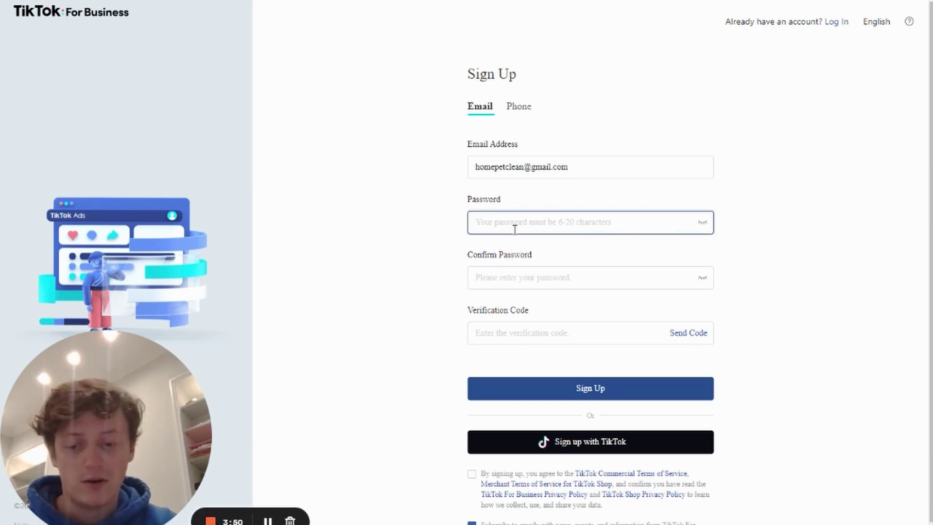
type("••")
key("Tab")
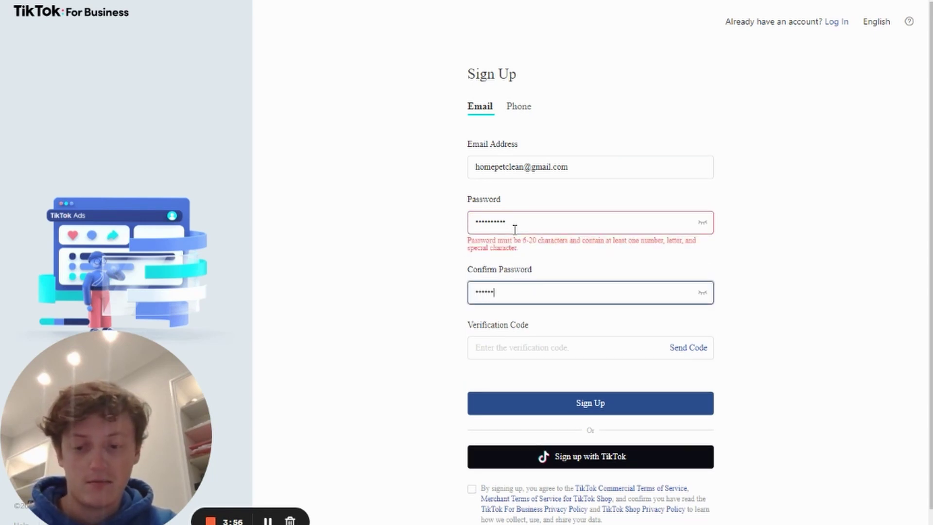
left_click(552, 222)
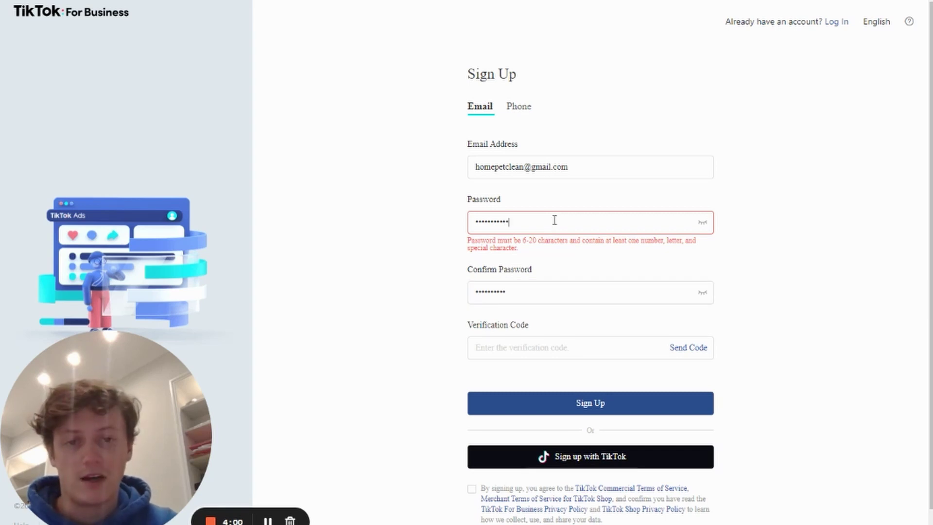
left_click(533, 297)
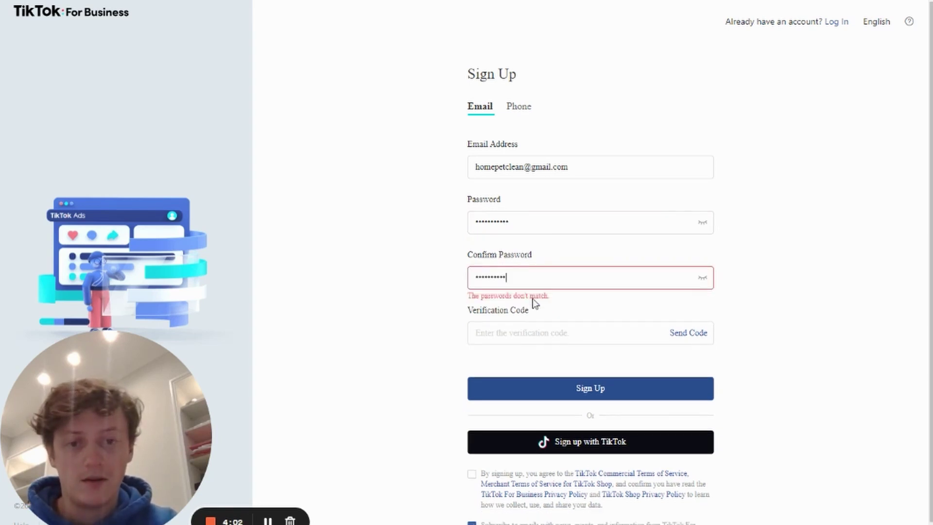
type("a")
left_click(424, 332)
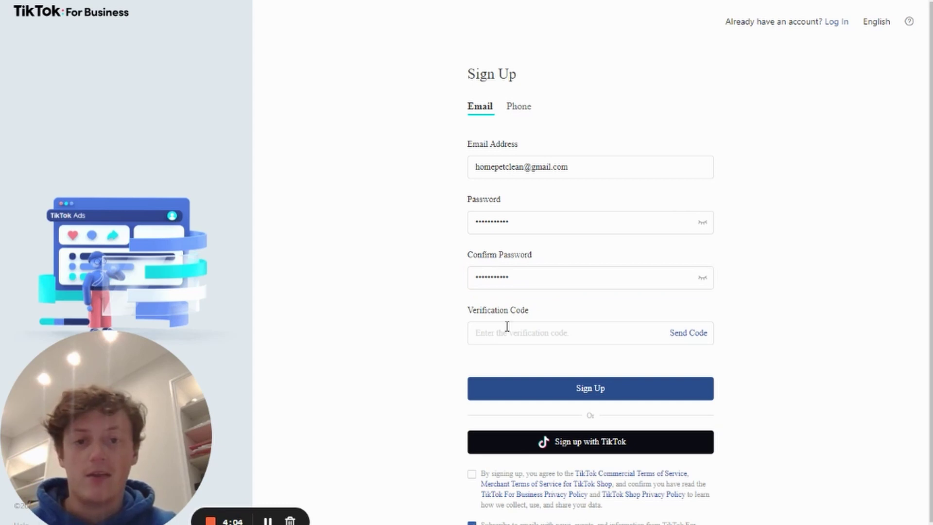
- Request the e-mail code and pass the puzzle by picking the blue and green M shapes
left_click(678, 334)
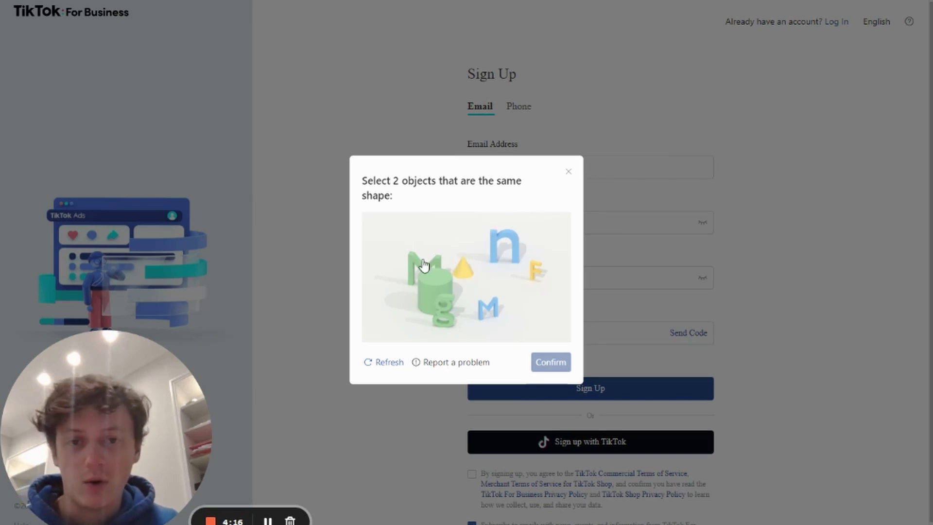
left_click(488, 310)
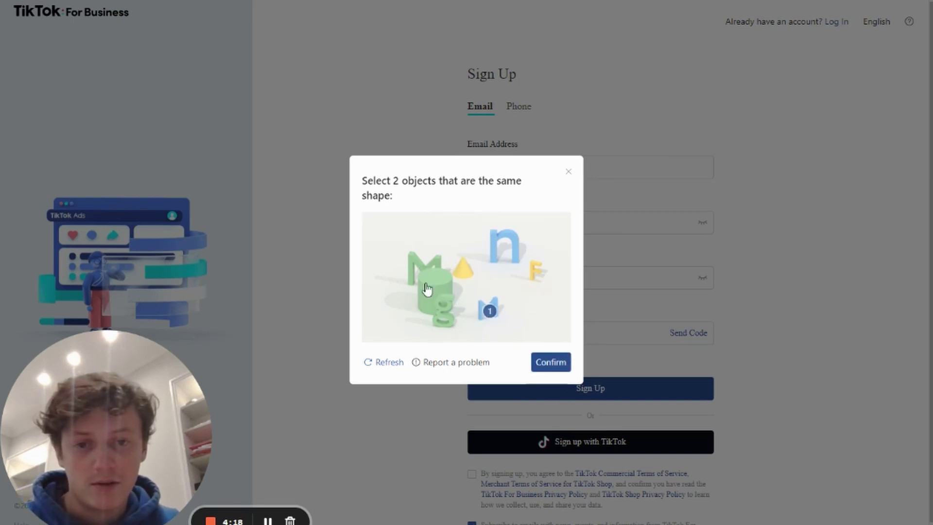
left_click(415, 266)
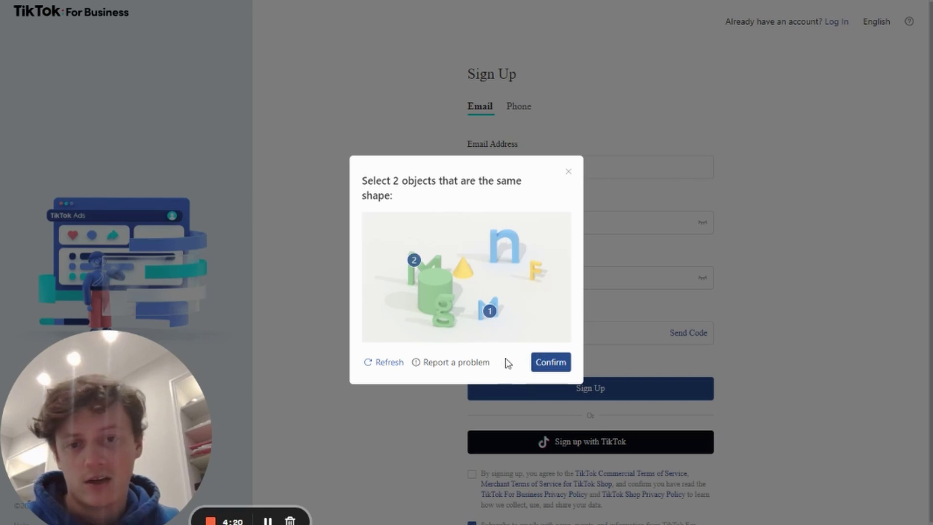
left_click(568, 367)
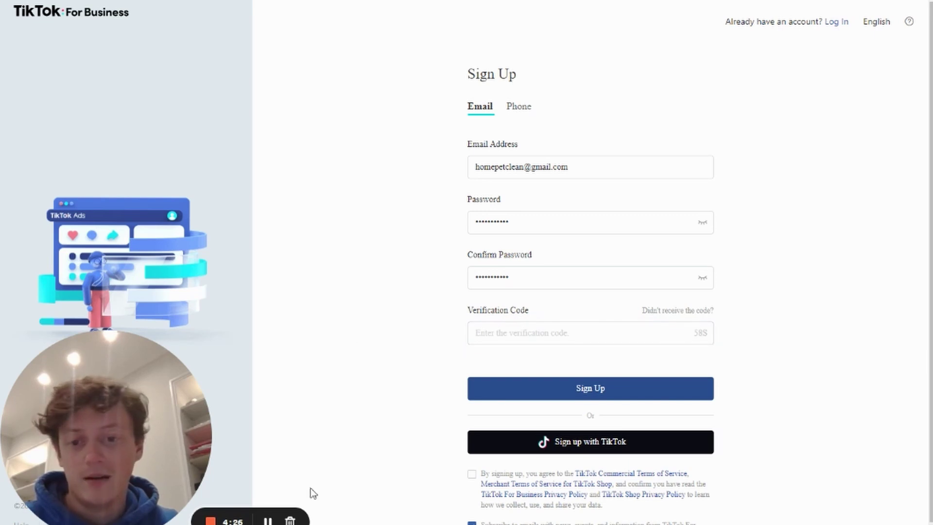
- Enter the received verification code, accept the terms, untick marketing e-mails, and submit Sign Up
left_click(492, 335)
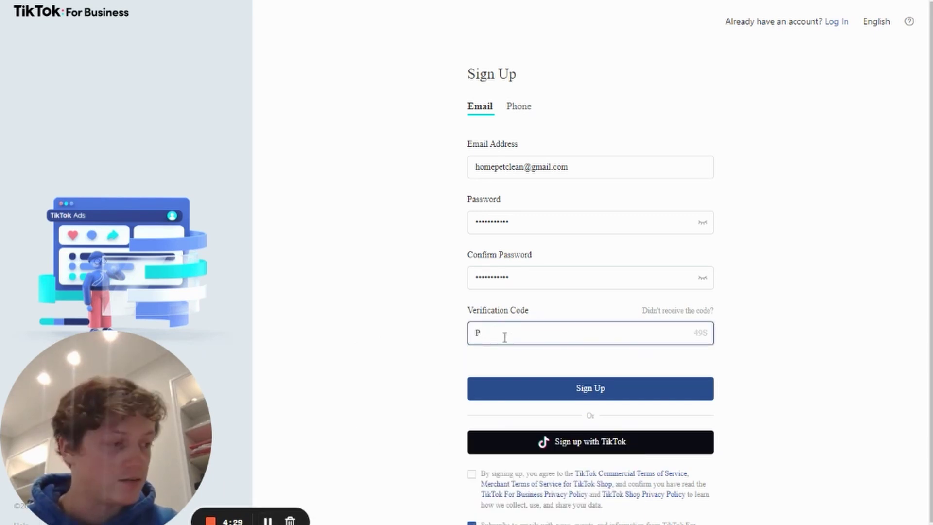
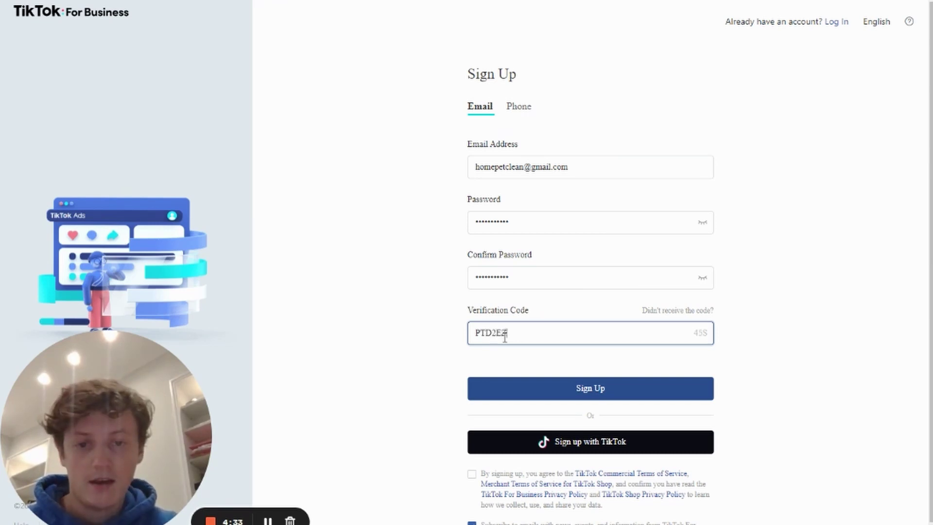
left_click(483, 476)
scroll(538, 463, "down", 1)
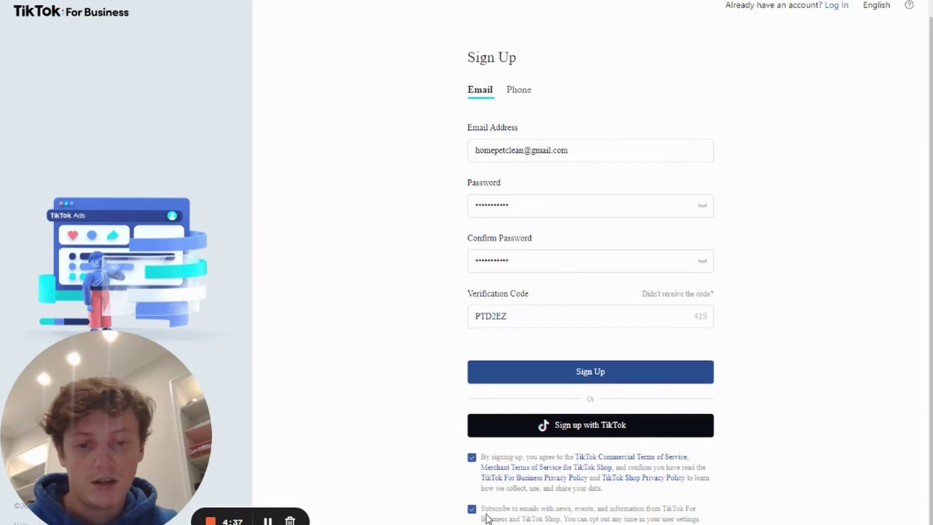
left_click(472, 509)
left_click(546, 374)
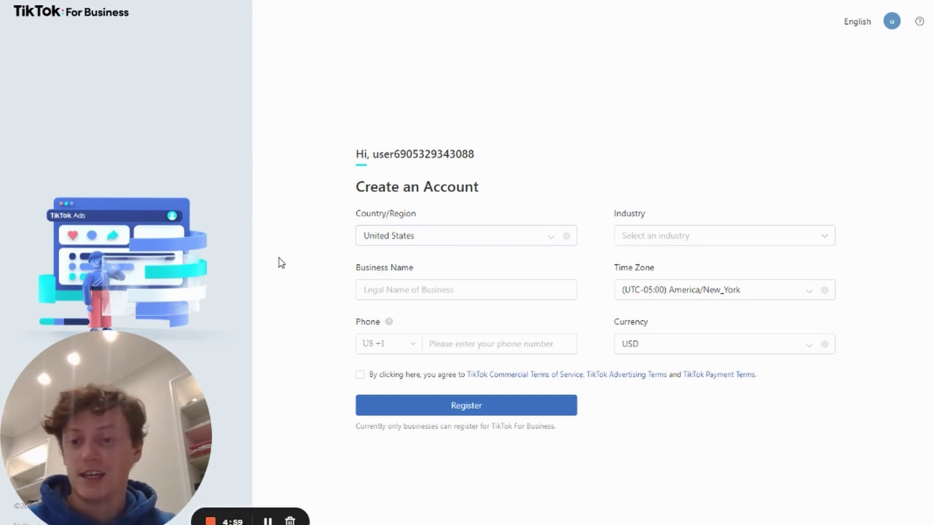
- Set the account industry to E-commerce > Jewelry
left_click(701, 239)
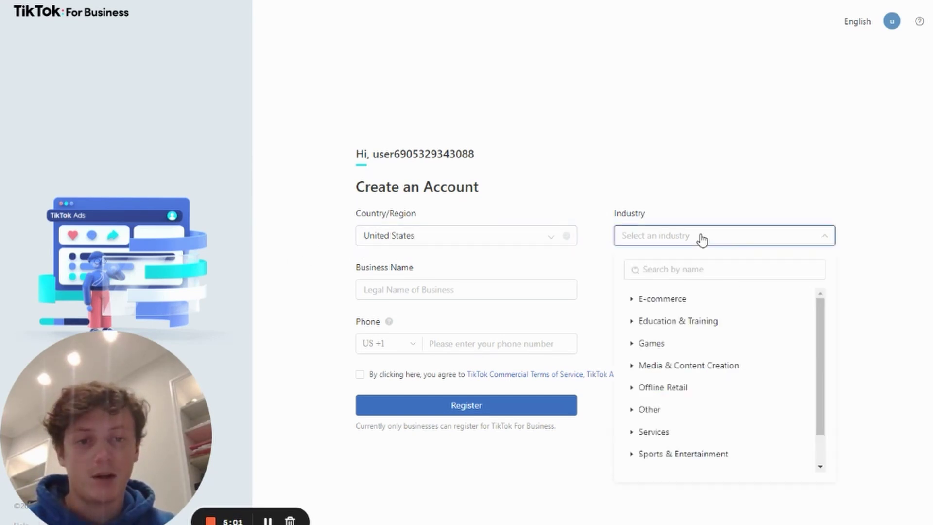
left_click(709, 304)
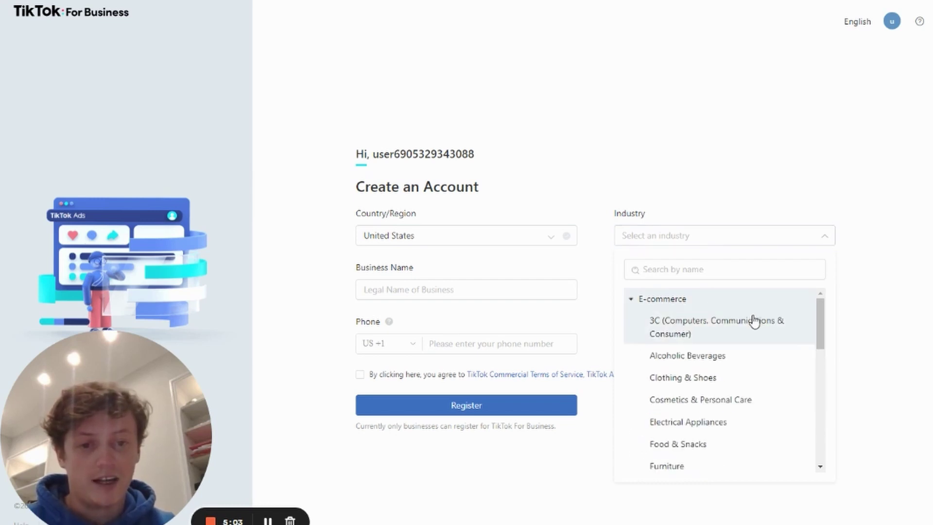
scroll(731, 375, "down", 3)
scroll(729, 415, "down", 2)
left_click(672, 436)
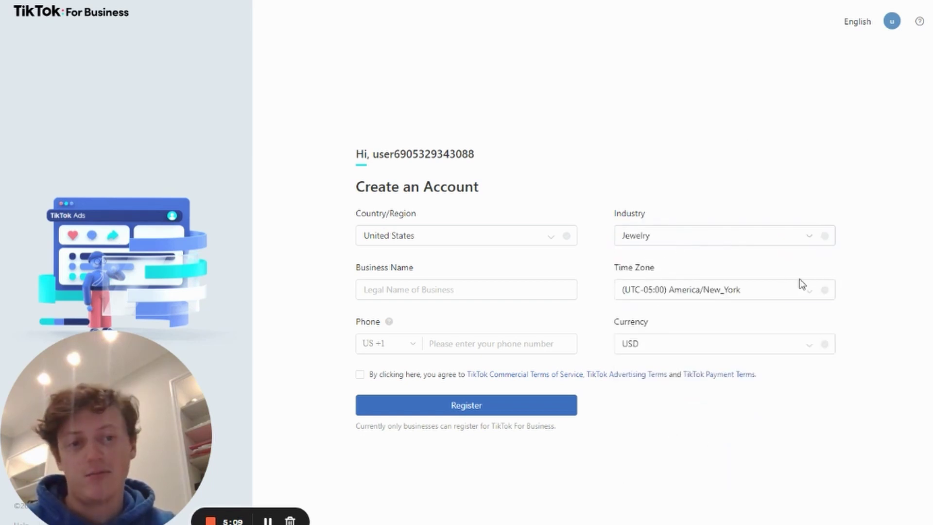
- Enter KingGoods as the business name
left_click(381, 289)
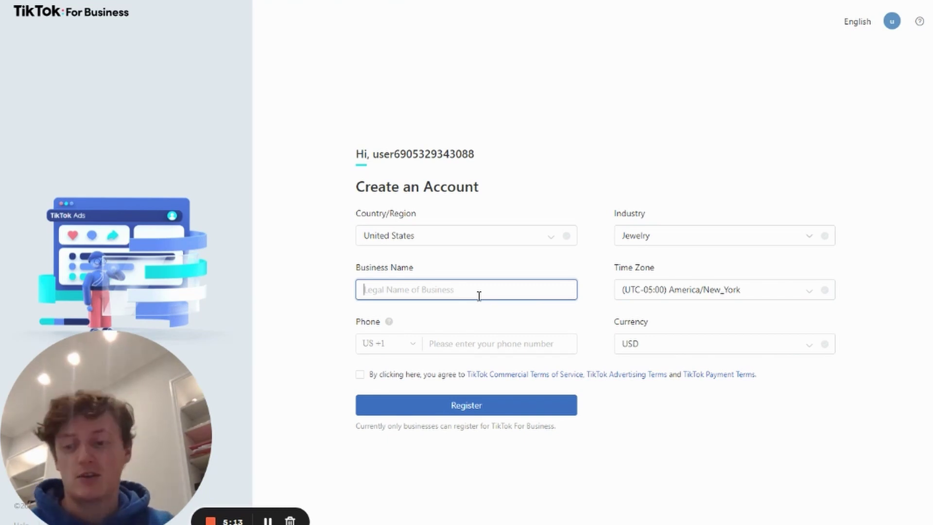
type("NONE")
key("BackSpace")
key("BackSpace")
key("BackSpace")
key("BackSpace")
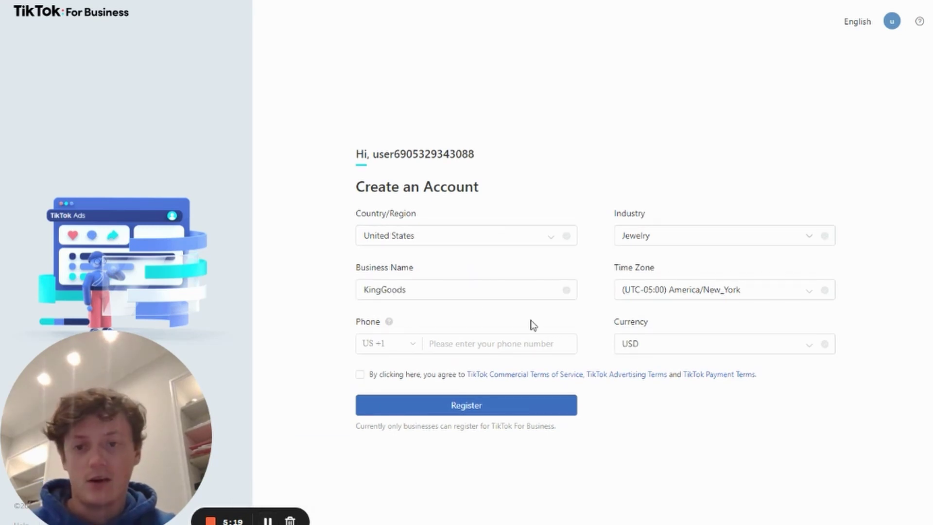
left_click(420, 281)
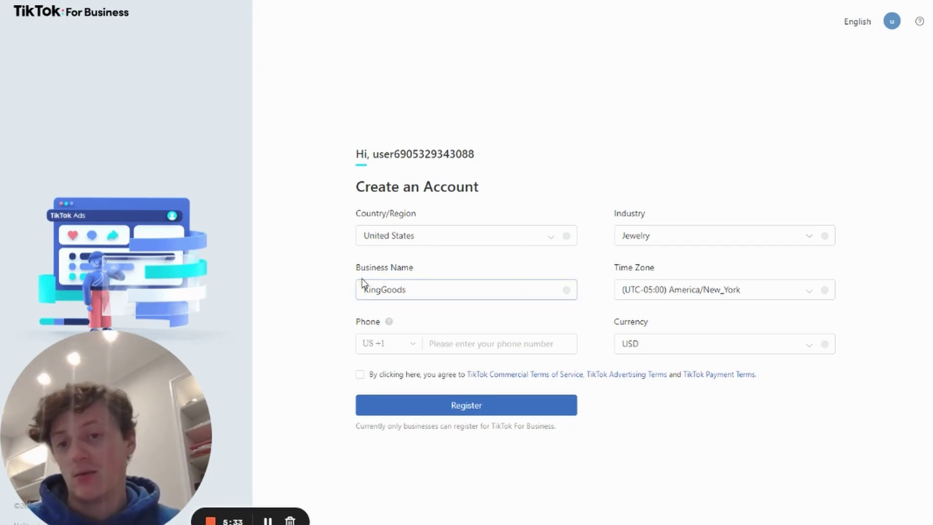
left_click(685, 291)
scroll(749, 433, "down", 3)
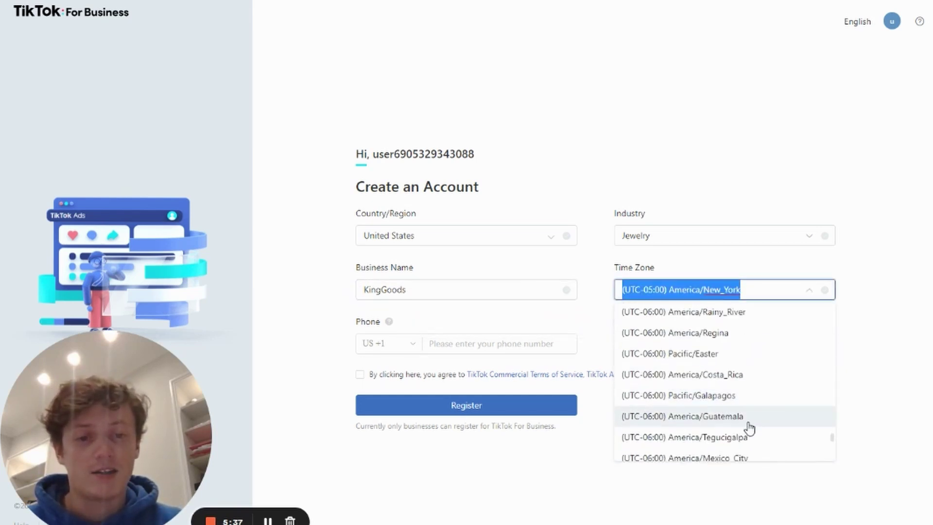
scroll(746, 427, "down", 5)
scroll(750, 422, "up", 5)
scroll(749, 423, "up", 10)
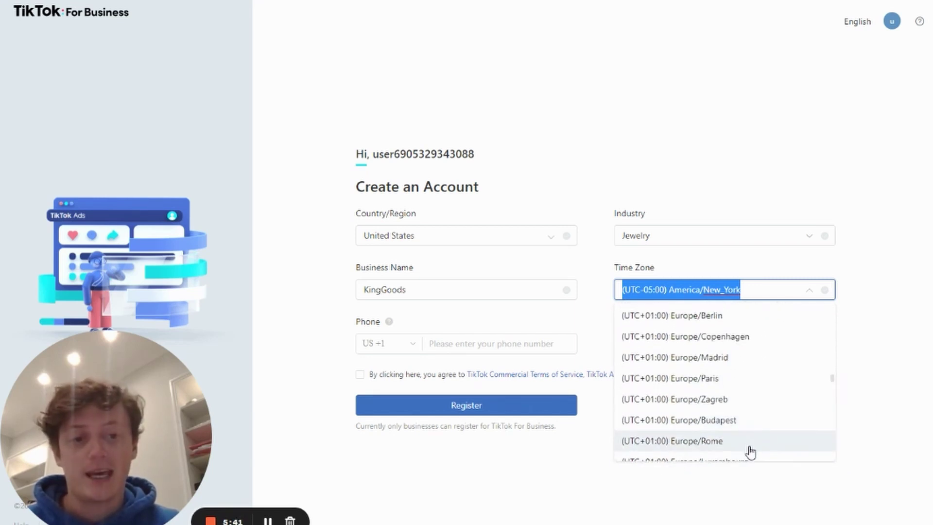
scroll(756, 397, "up", 1)
scroll(757, 398, "down", 3)
scroll(761, 405, "up", 3)
scroll(762, 416, "up", 3)
scroll(762, 415, "down", 5)
scroll(762, 413, "down", 2)
right_click(762, 411)
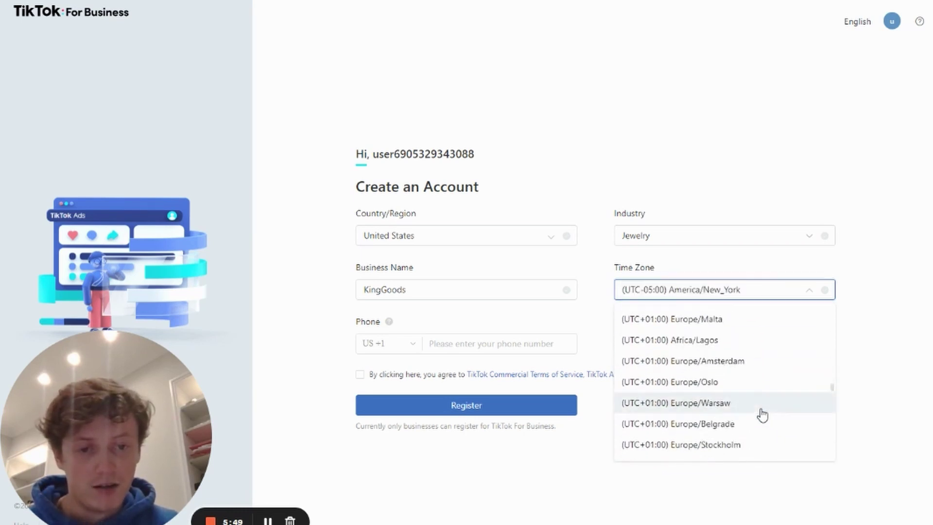
left_click(801, 392)
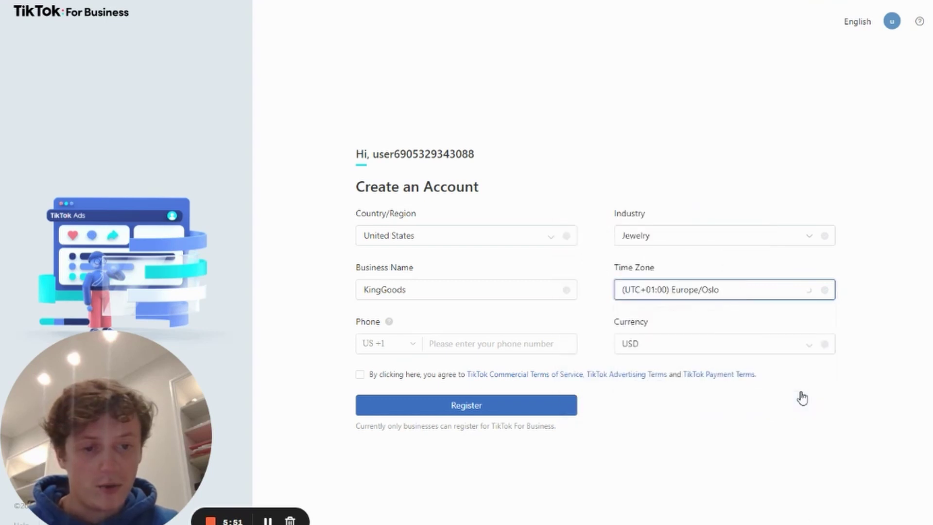
left_click(734, 297)
scroll(763, 402, "down", 3)
scroll(764, 402, "down", 4)
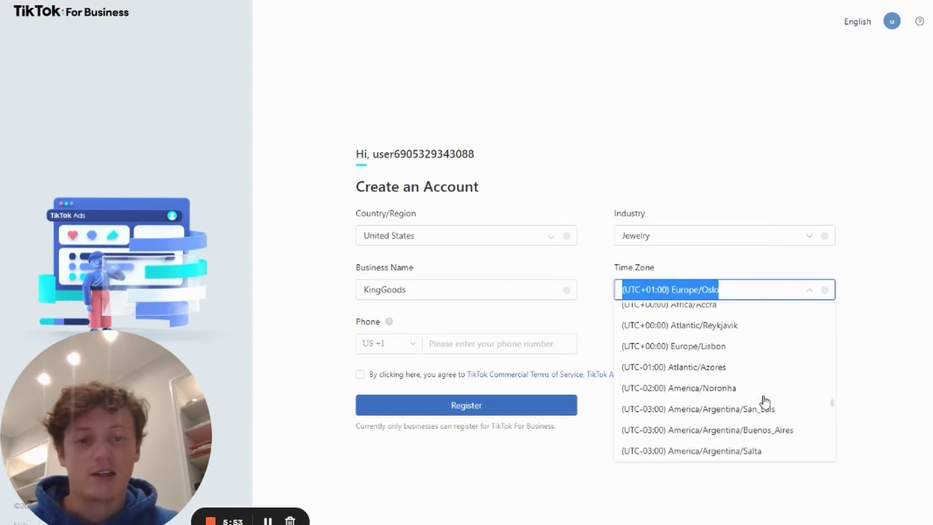
scroll(764, 397, "up", 2)
left_click(734, 348)
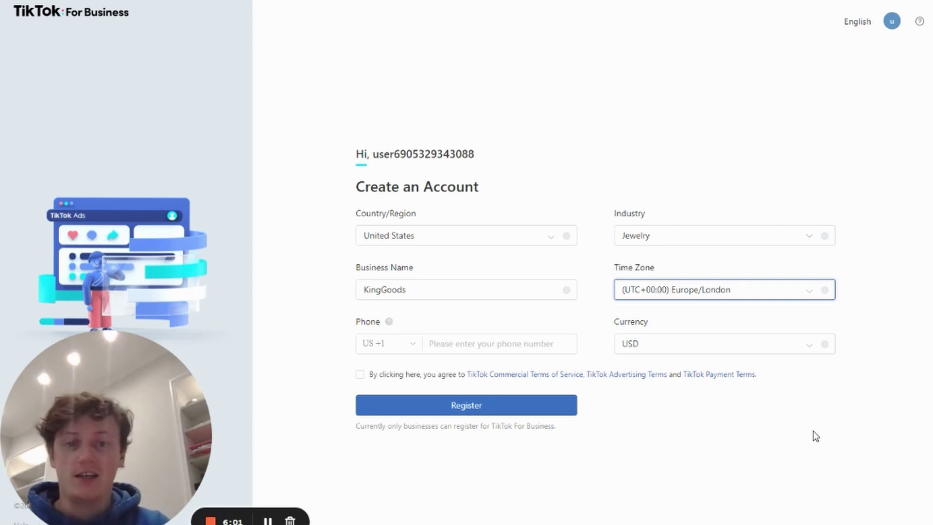
left_click(741, 309)
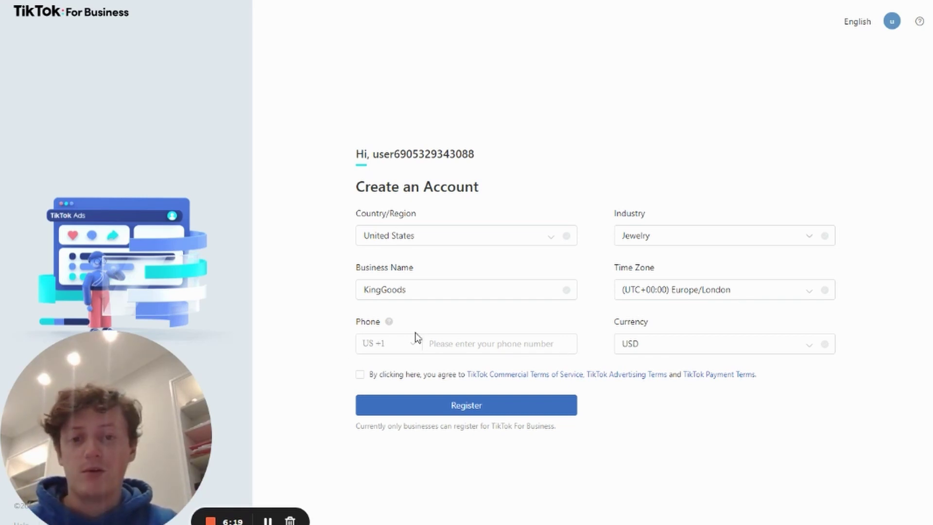
left_click(414, 348)
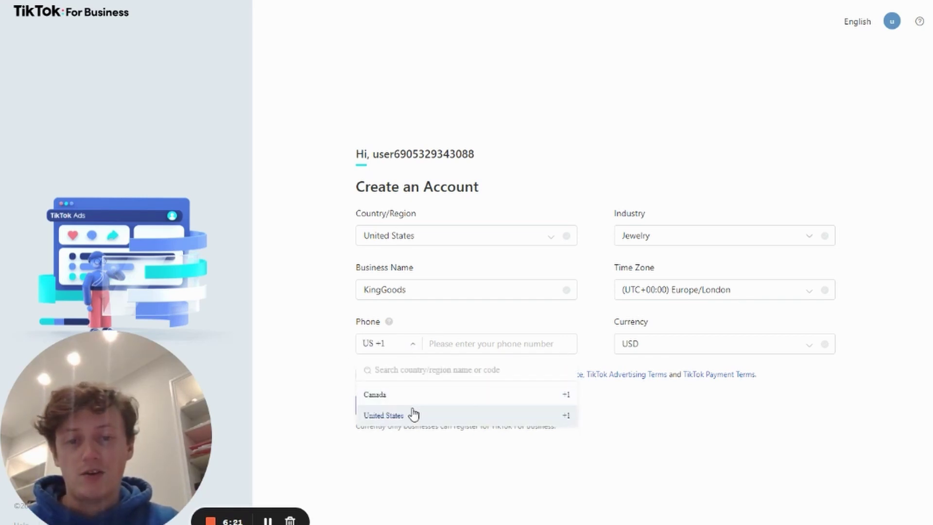
left_click(402, 393)
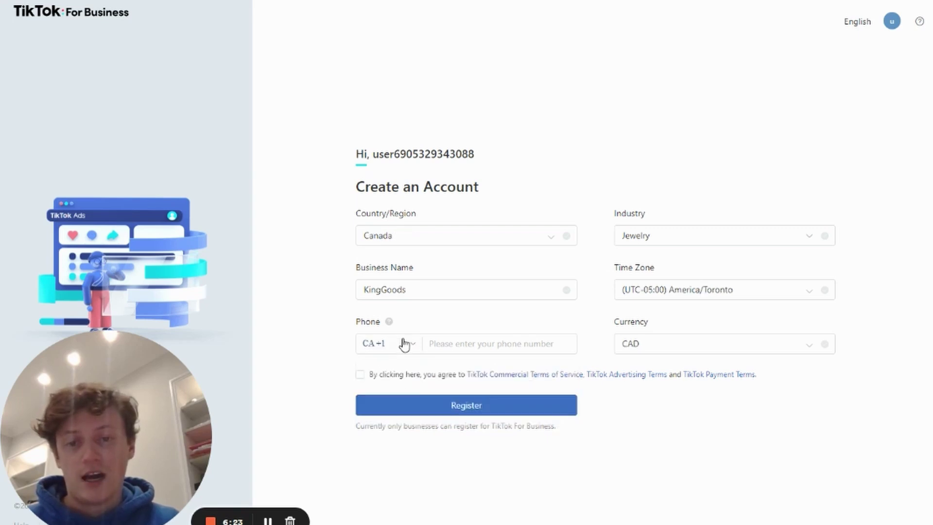
left_click(404, 343)
left_click(395, 416)
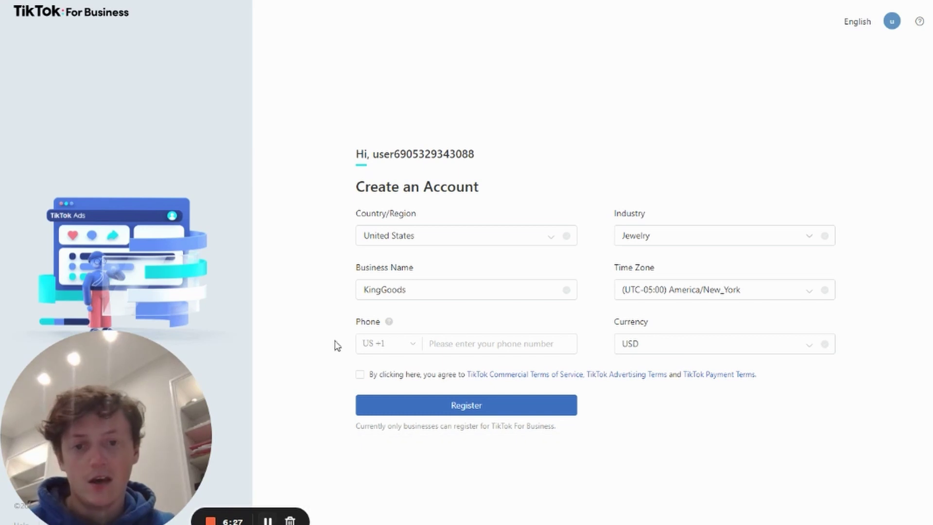
- Keep USD as the account currency, then switch to the 'free united states phone number' search results
left_click(686, 355)
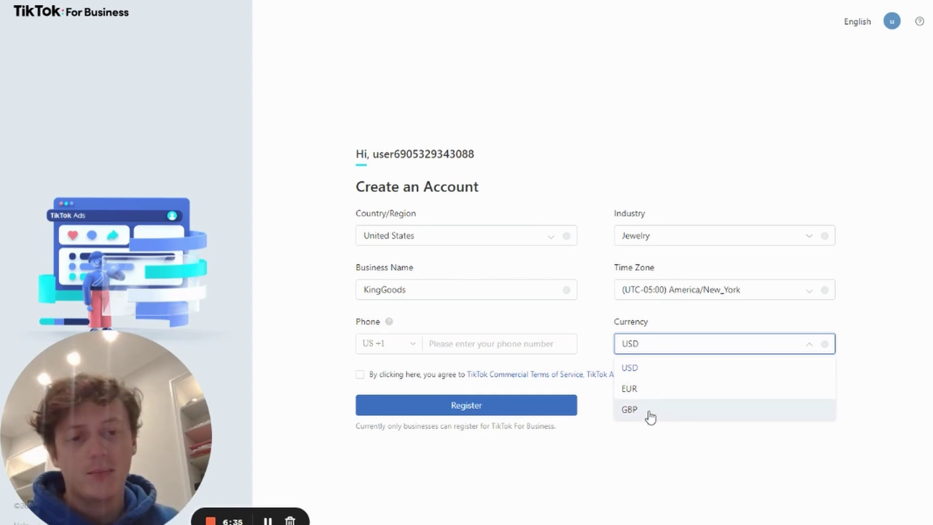
left_click(671, 370)
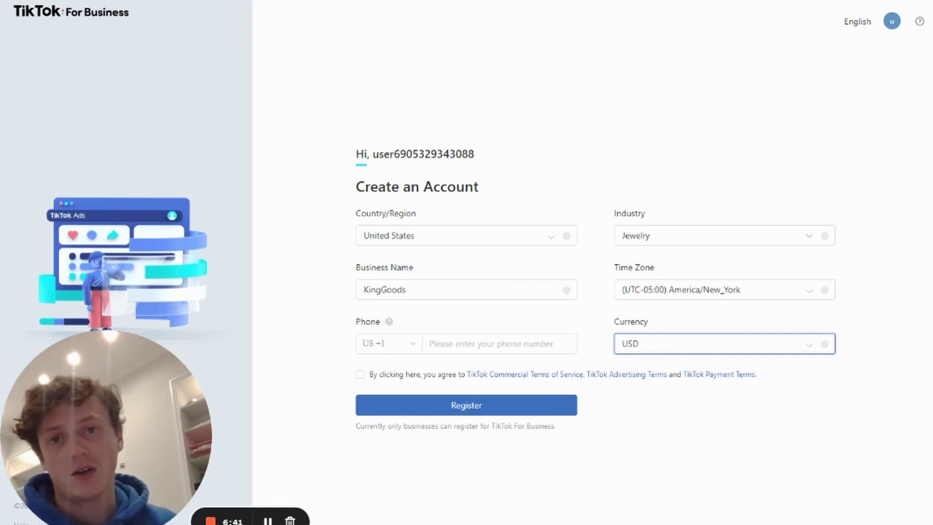
key("ctrl+Tab")
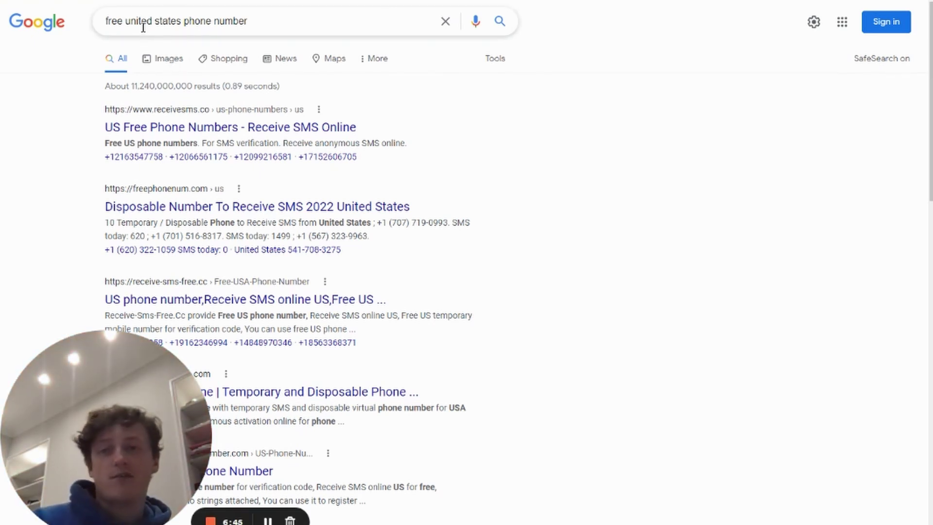
- Open the first free US number's messages on ReceiveSMS, dismiss the ad, and select the number
left_click(196, 128)
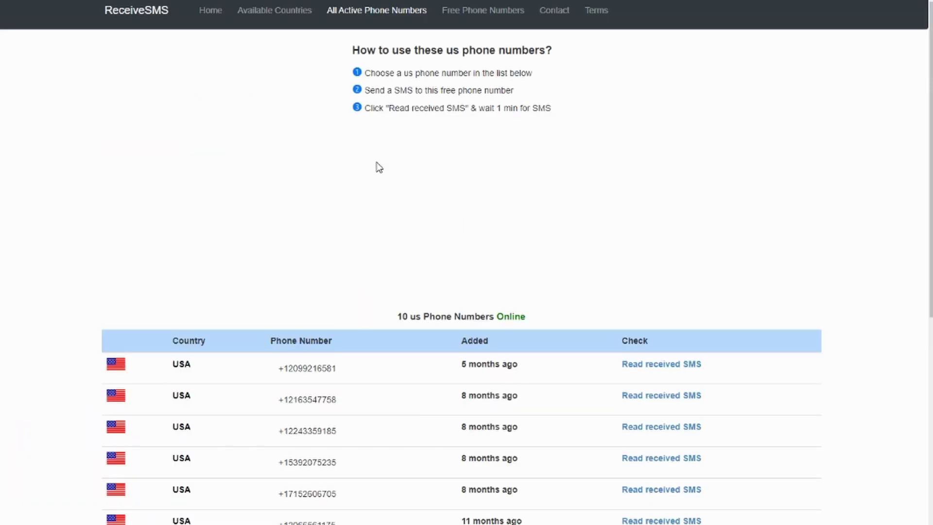
scroll(376, 349, "down", 2)
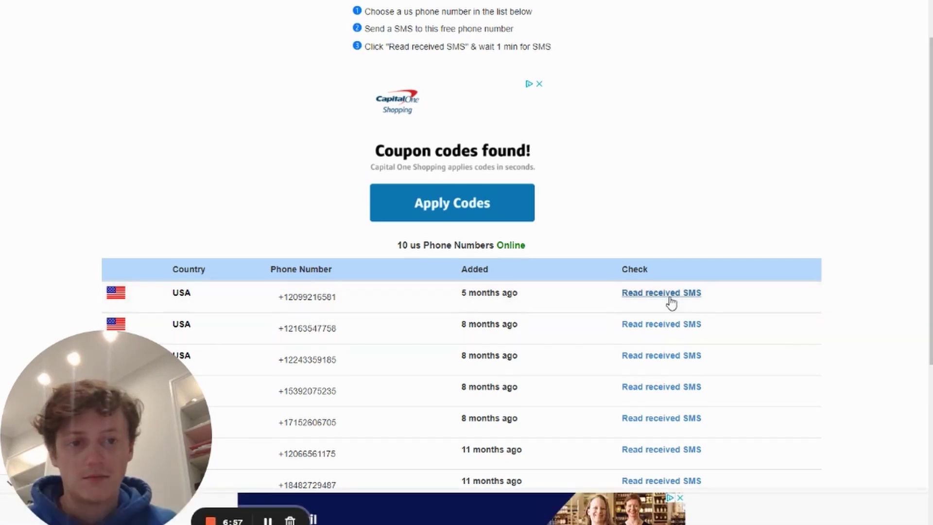
left_click(670, 297)
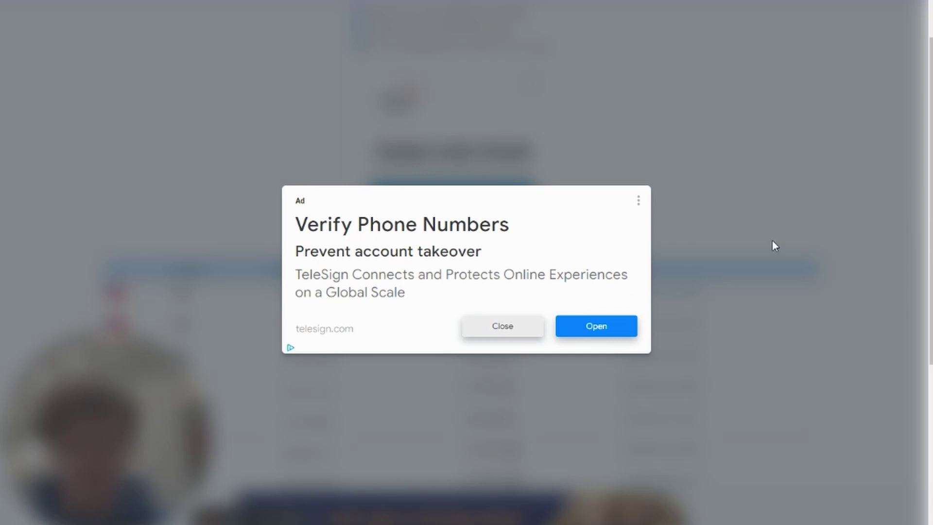
left_click(667, 188)
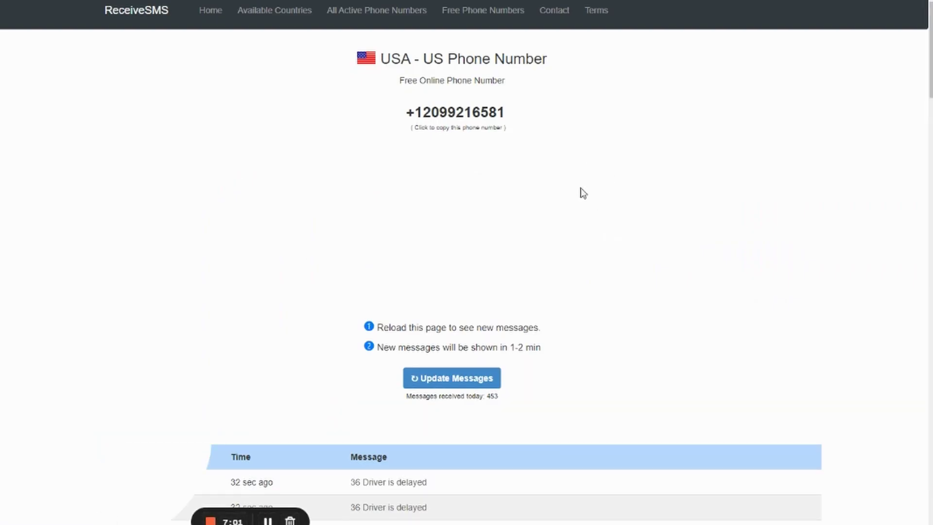
left_click_drag(505, 112, 423, 111)
key("ctrl+c")
- Paste the copied US phone number into the TikTok account form, accept the terms and register
key("alt+Tab")
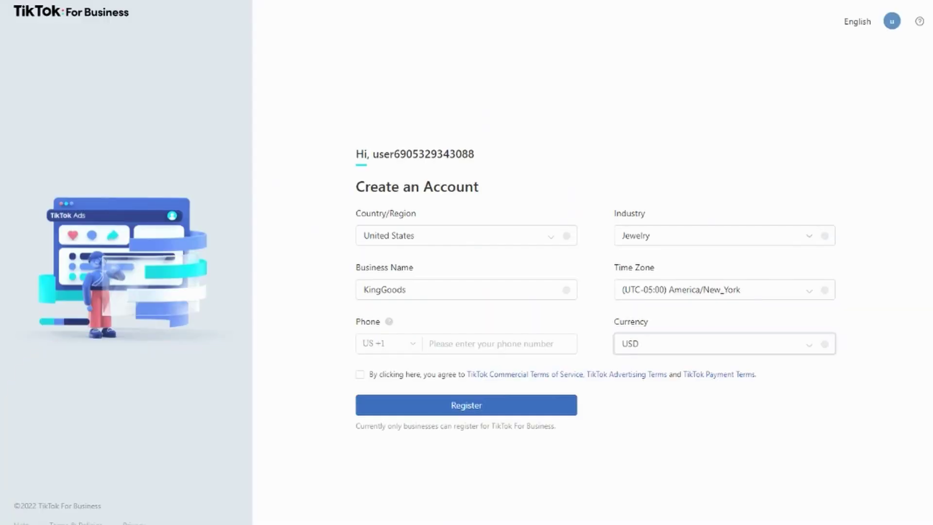
left_click(446, 343)
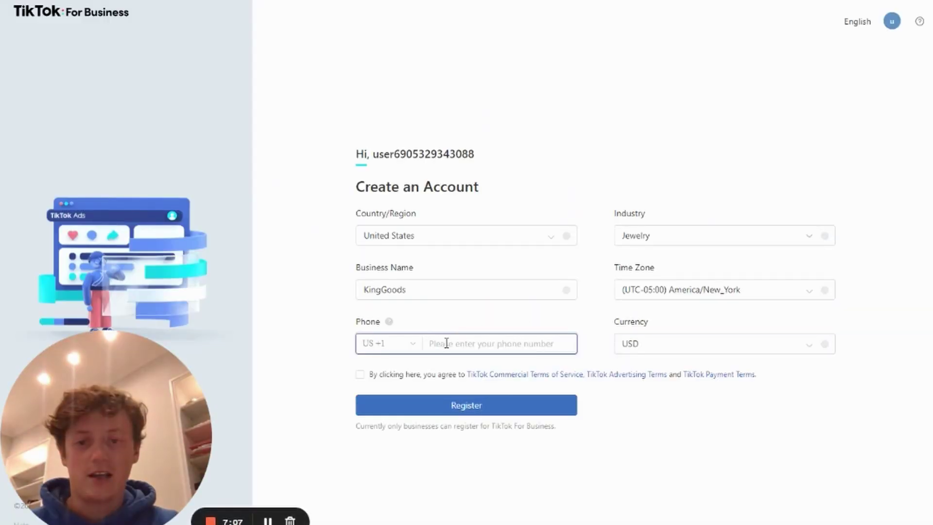
key("ctrl+v")
left_click(360, 375)
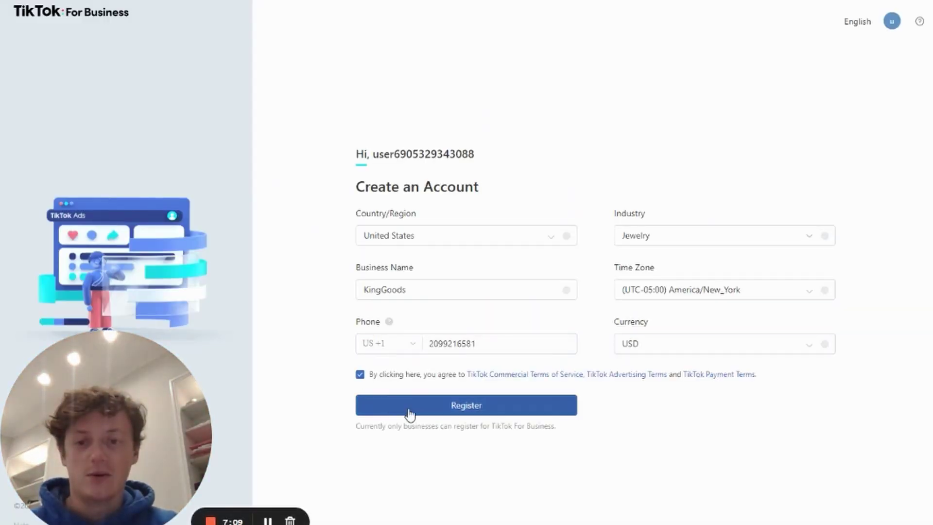
left_click(466, 408)
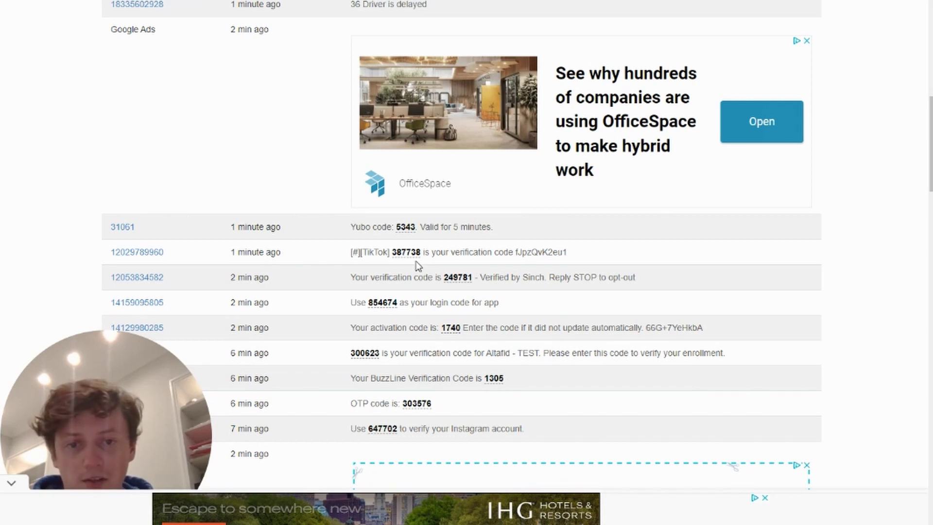
- Copy the digits of TikTok's verification code from the message and open a new browser tab
left_click_drag(421, 254, 394, 258)
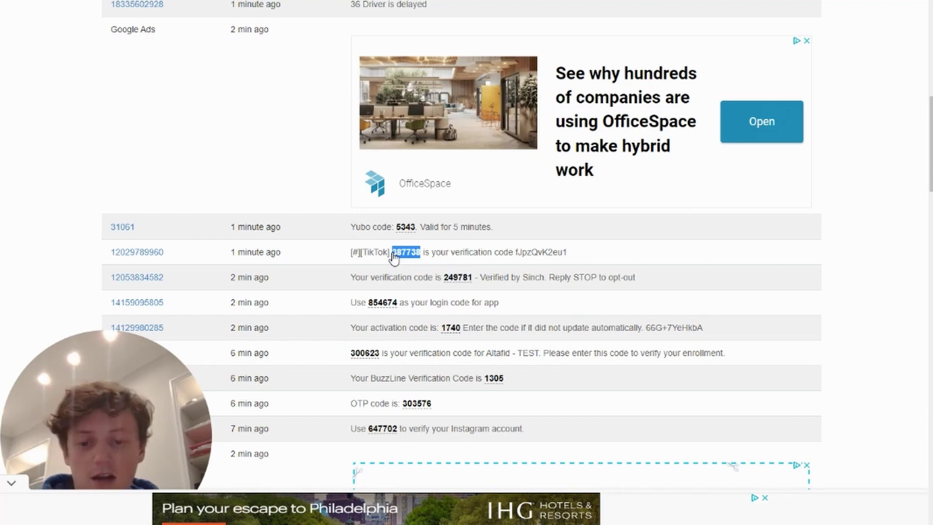
key("ctrl+c")
key("ctrl+t")
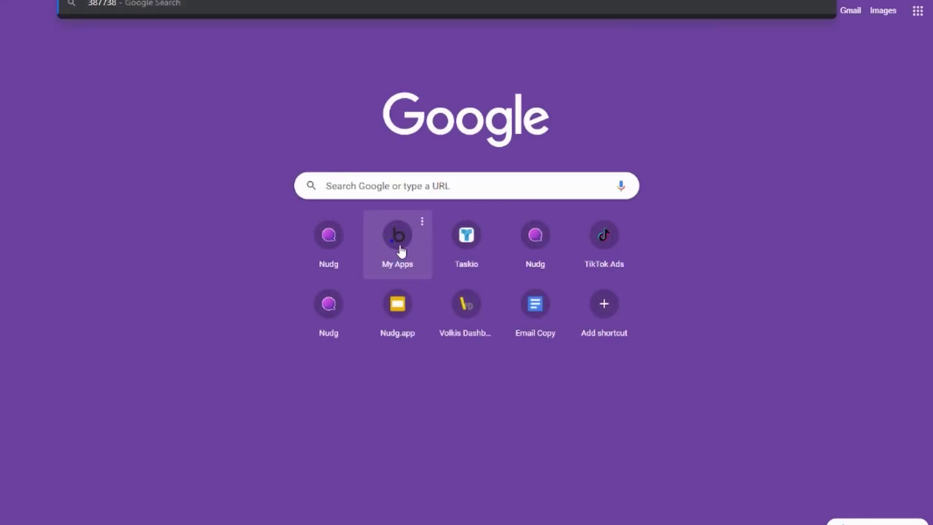
- Enter kinggoods.com as the company website
key("Return")
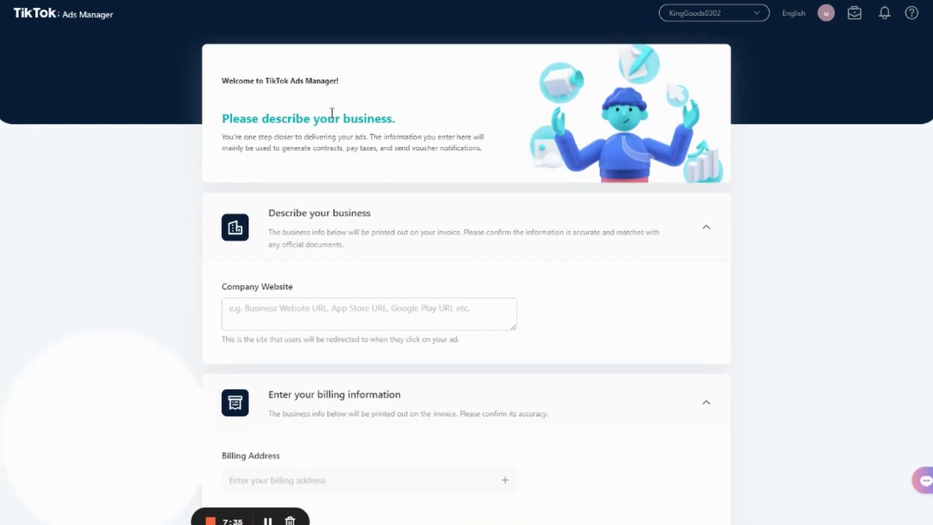
scroll(385, 229, "down", 1)
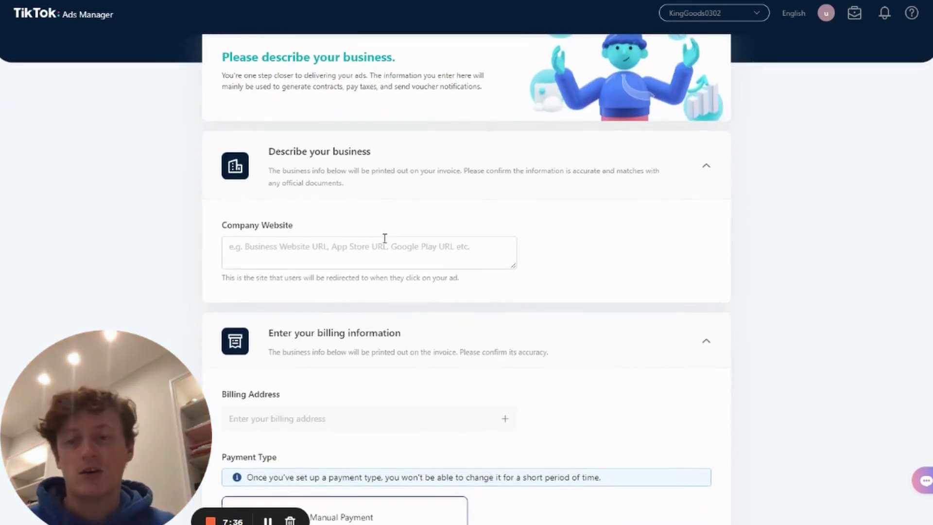
left_click(285, 250)
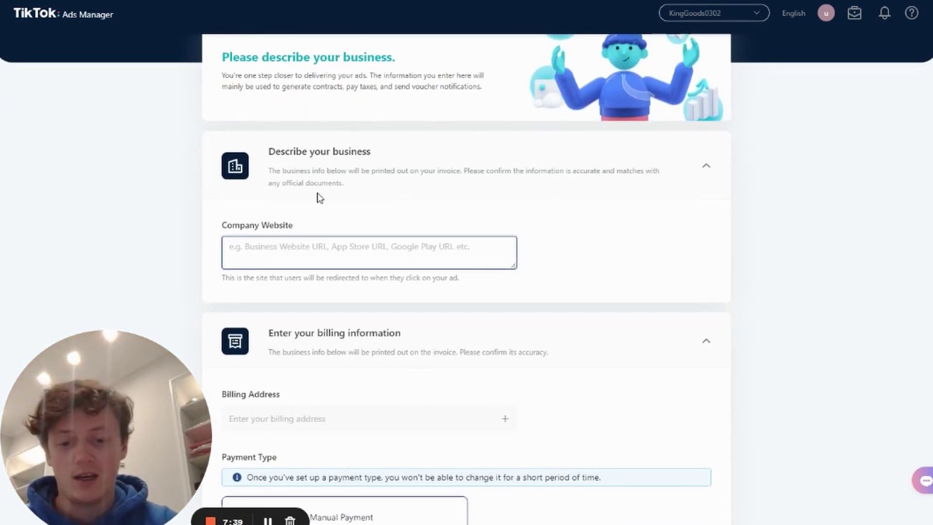
type("king")
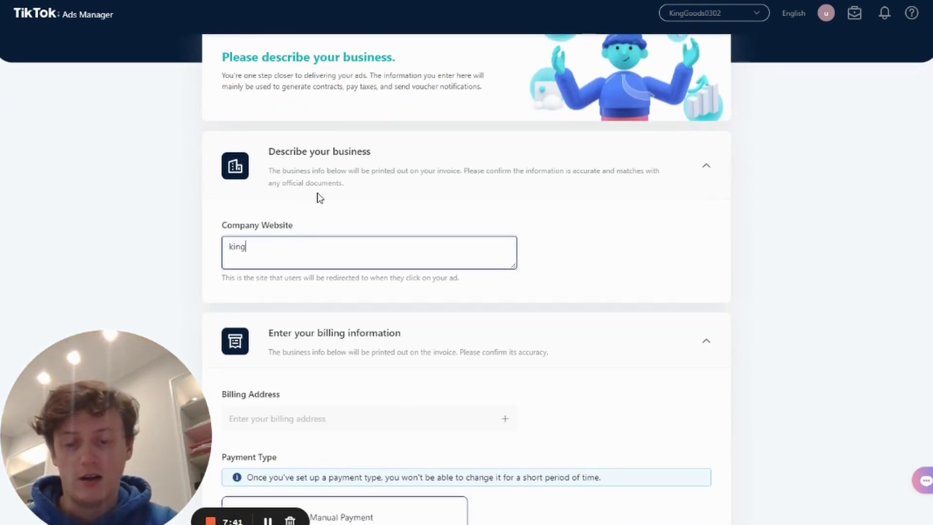
type("goods.com")
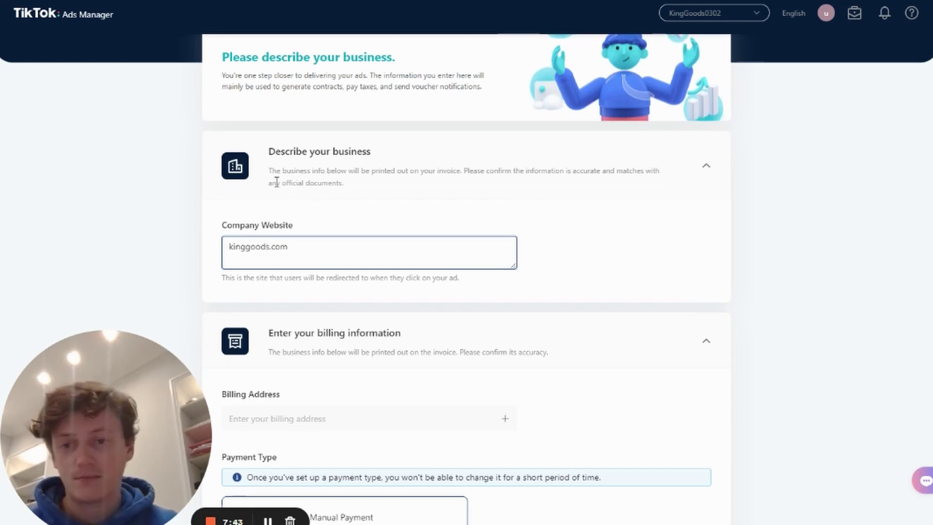
- Expand Billing Address, check the ad agency dropdown choices, then collapse the billing section
scroll(246, 252, "down", 2)
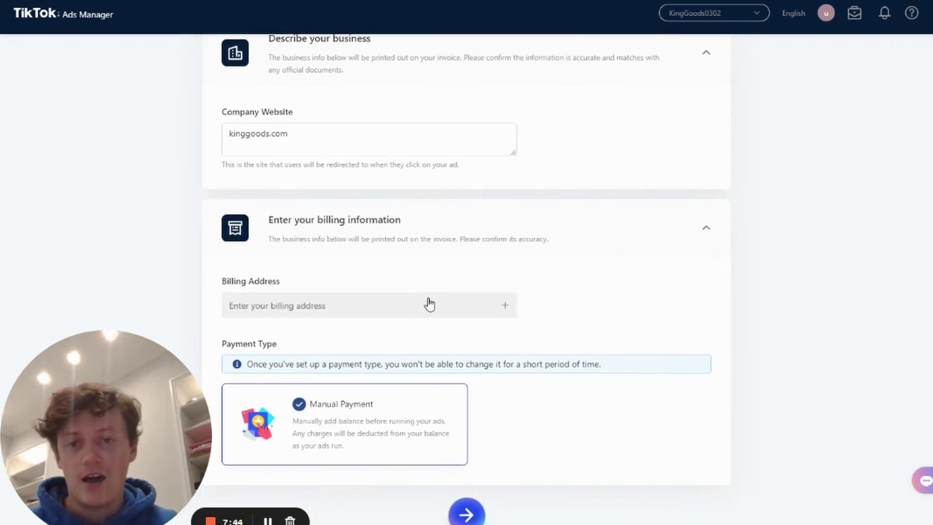
left_click(322, 313)
scroll(362, 314, "down", 2)
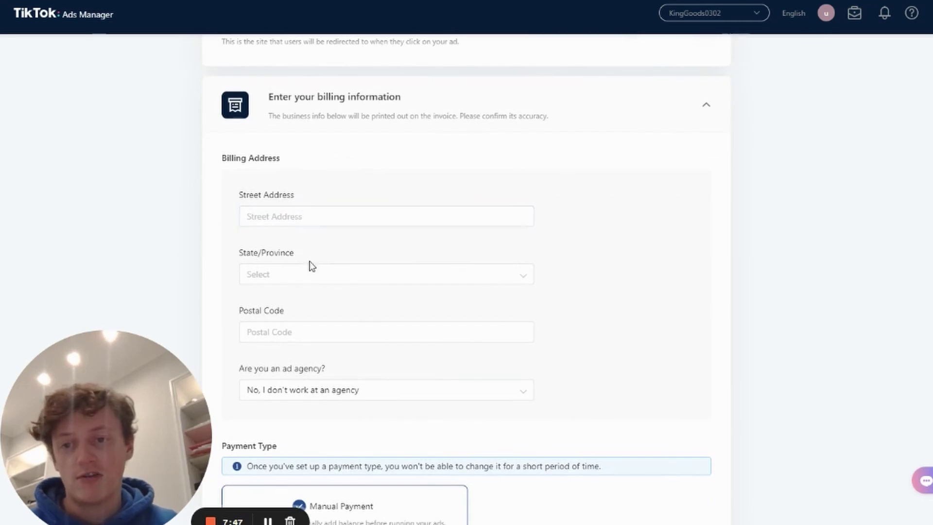
scroll(316, 388, "down", 2)
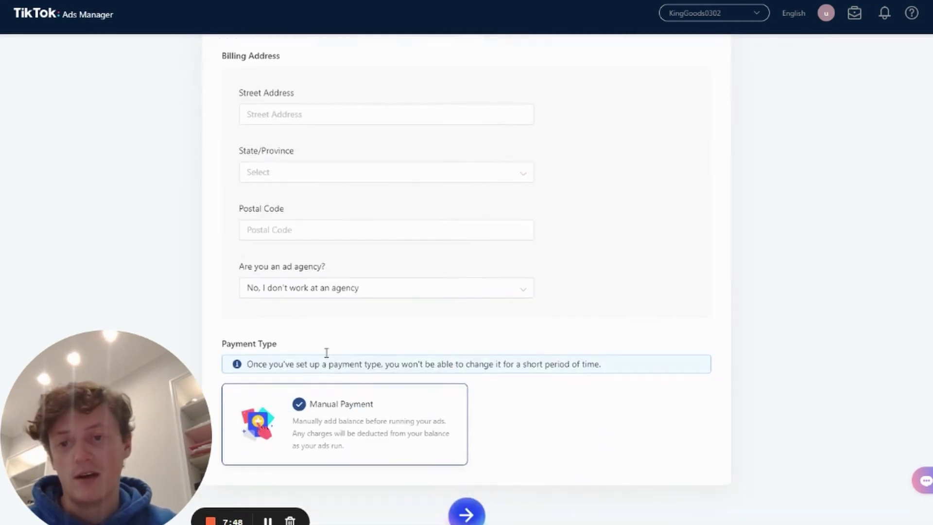
left_click(322, 291)
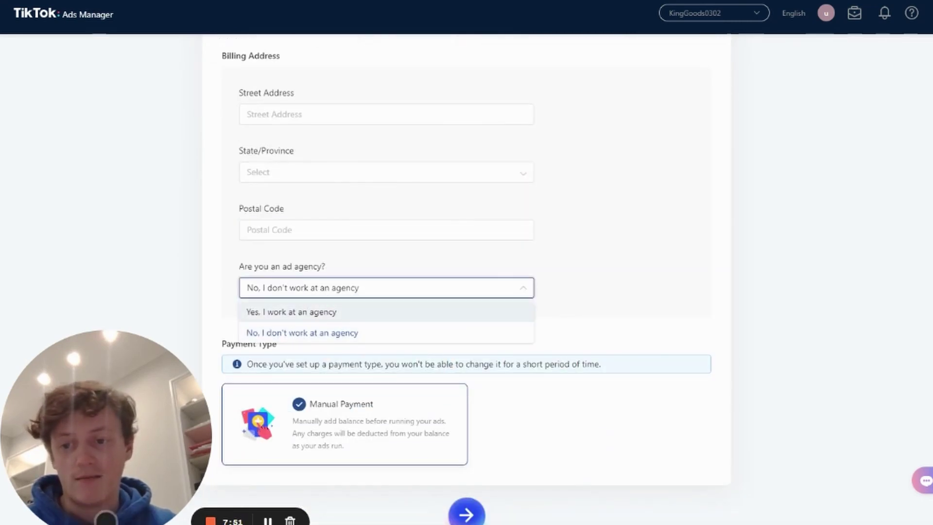
scroll(218, 319, "up", 2)
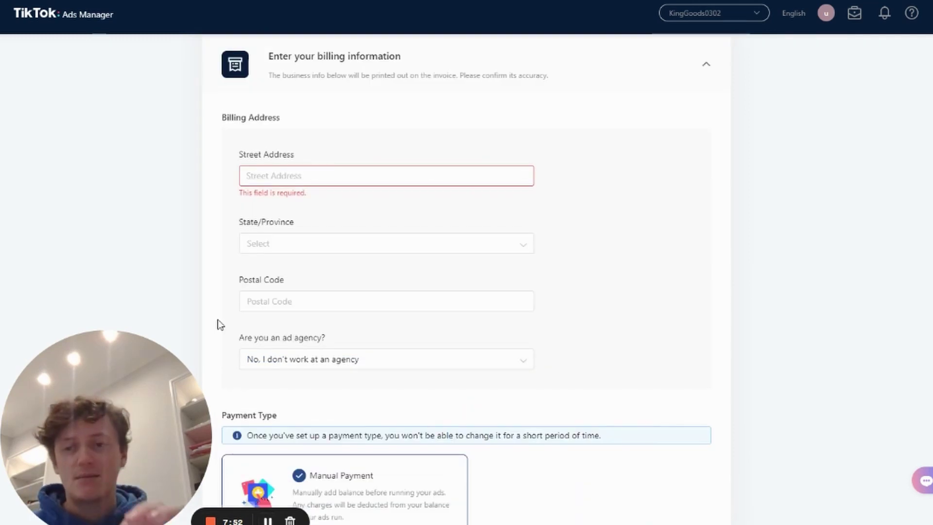
scroll(651, 320, "down", 2)
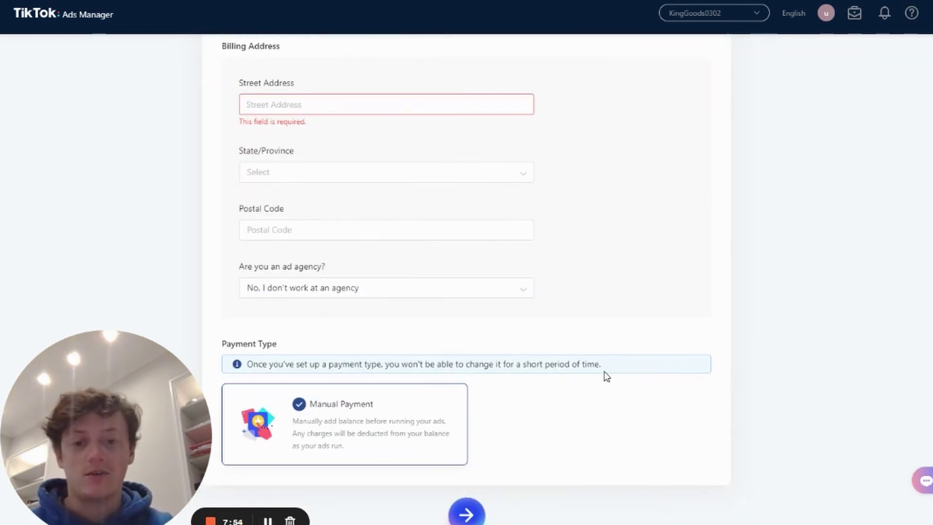
scroll(600, 365, "up", 2)
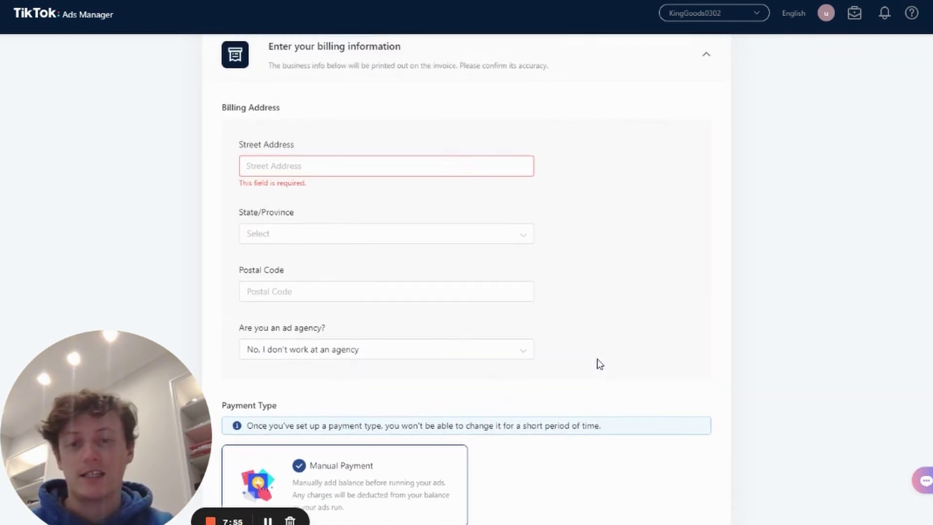
left_click(705, 56)
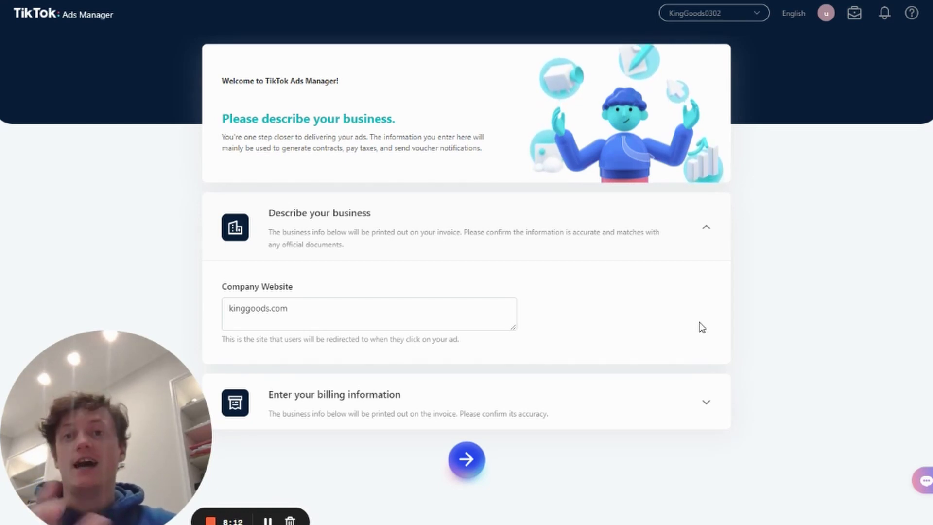
- Review the billing information section and submit the business details to continue
left_click(708, 403)
scroll(445, 316, "down", 3)
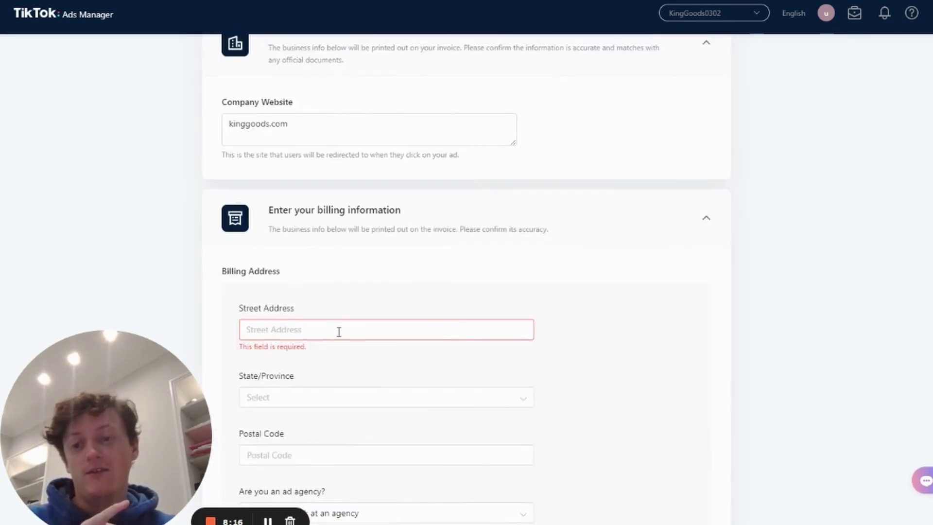
scroll(371, 333, "down", 2)
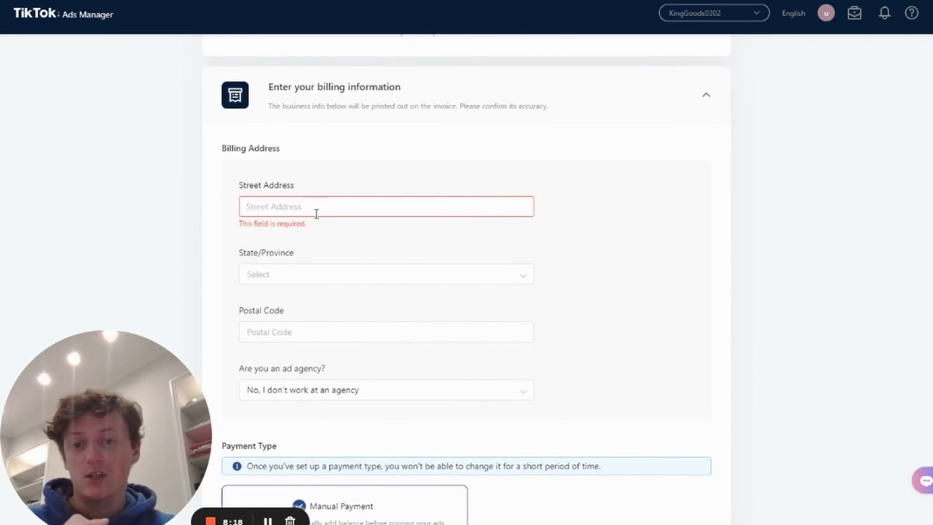
scroll(704, 158, "up", 1)
left_click(705, 157)
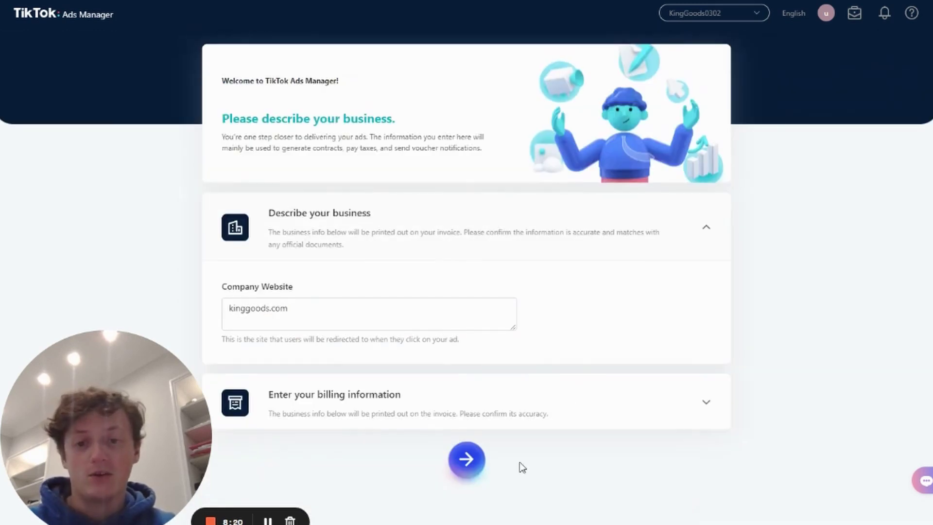
left_click(468, 458)
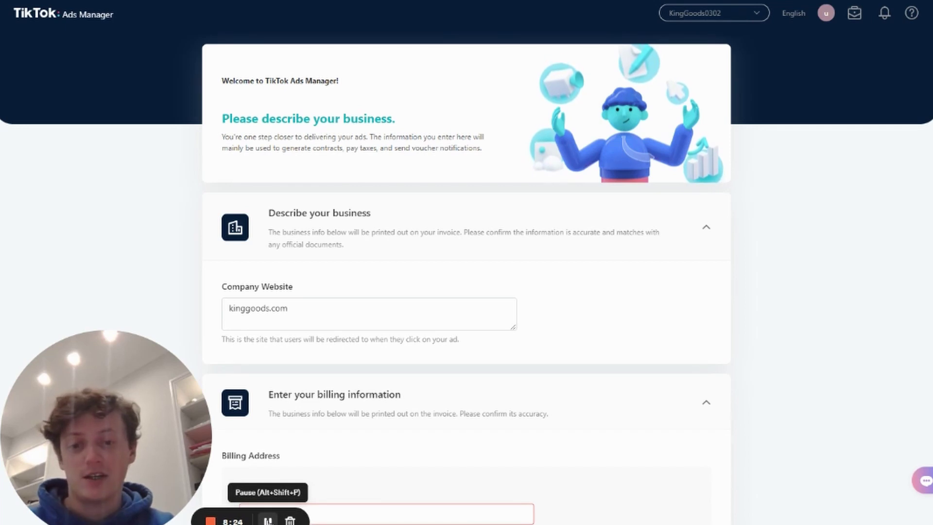
left_click(469, 458)
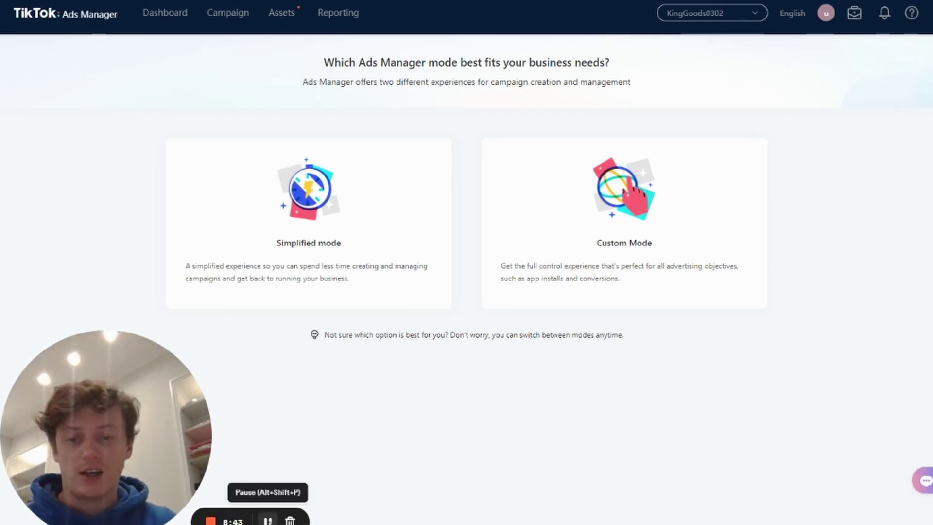
- Open the 'International Account from Wise' result for 'wise for business'
left_click(267, 521)
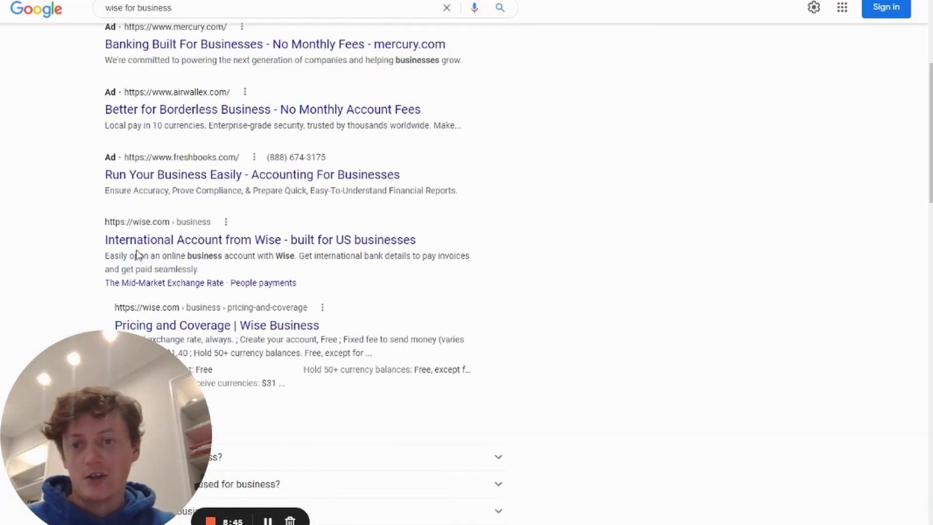
left_click(140, 240)
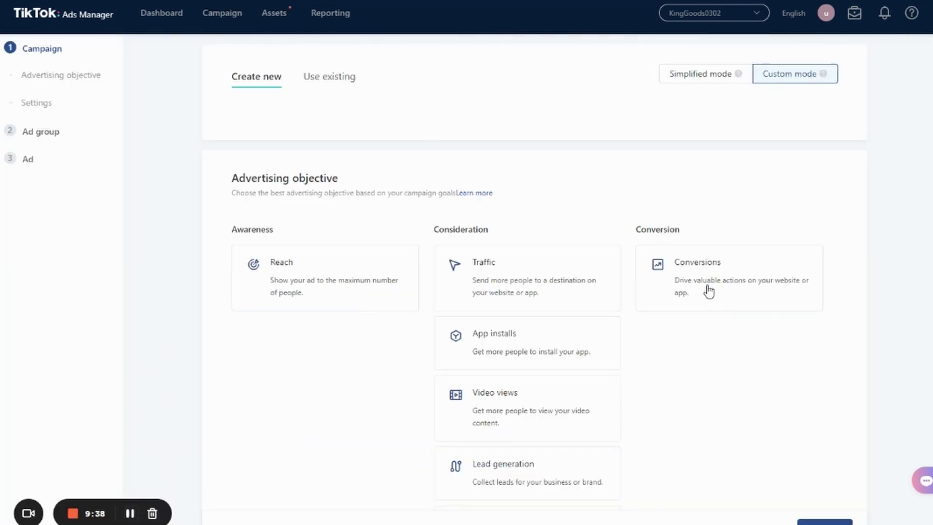
- Select Conversions as the campaign objective and continue to the ad group
left_click(710, 291)
scroll(739, 384, "down", 8)
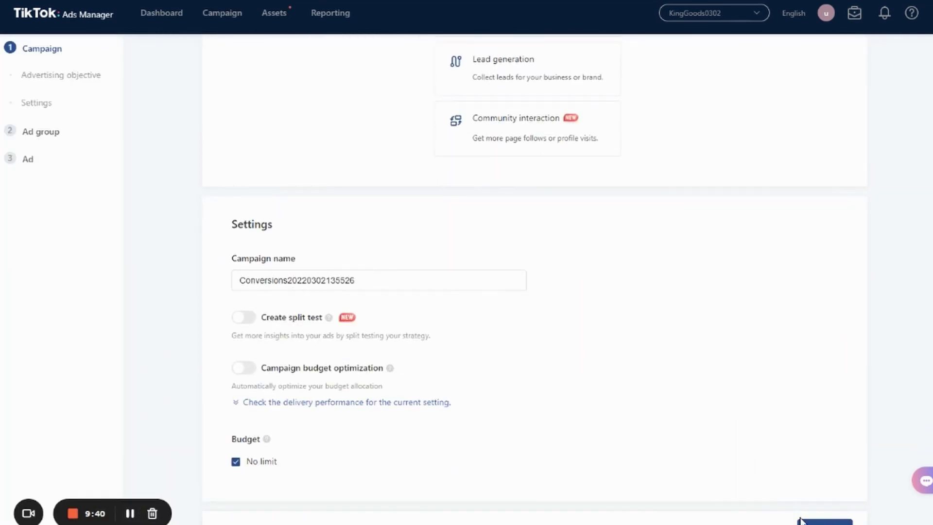
left_click(824, 522)
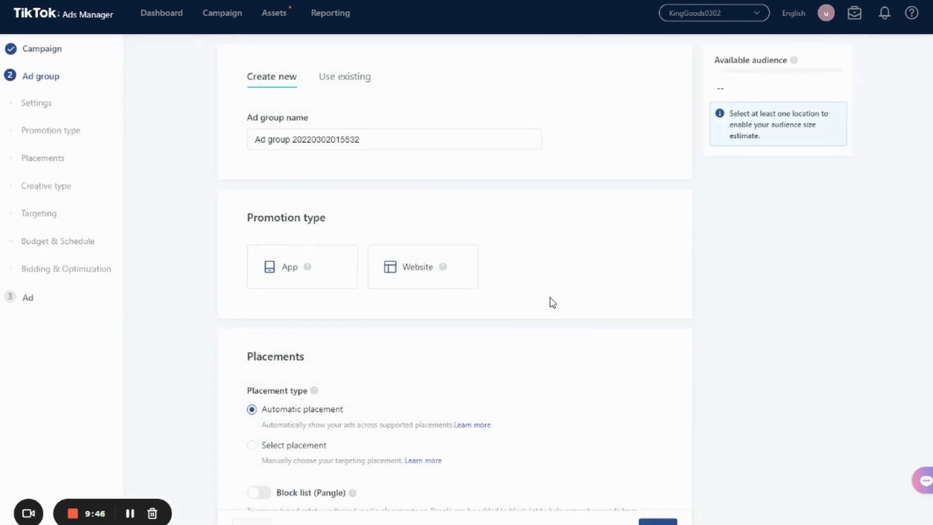
- Add Canada to the ad group's targeted locations alongside United States
scroll(548, 311, "down", 2)
scroll(549, 311, "down", 20)
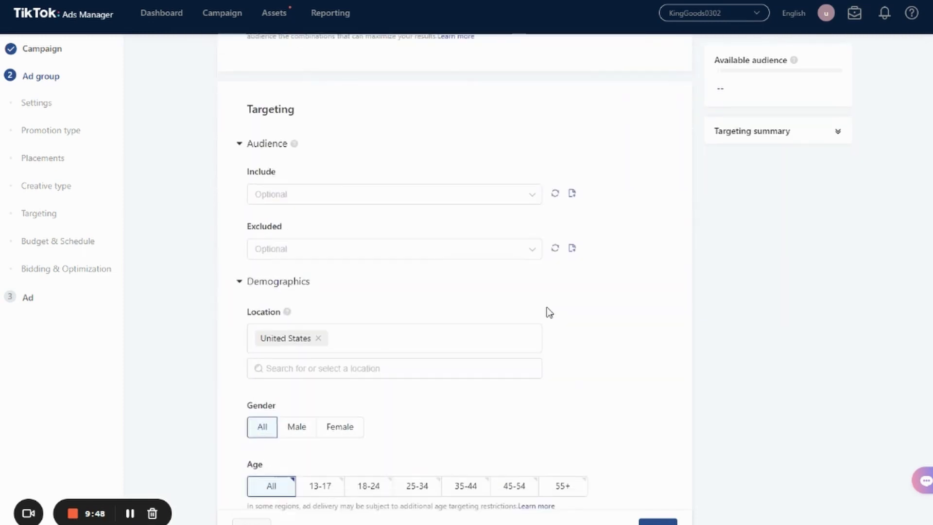
scroll(548, 312, "down", 10)
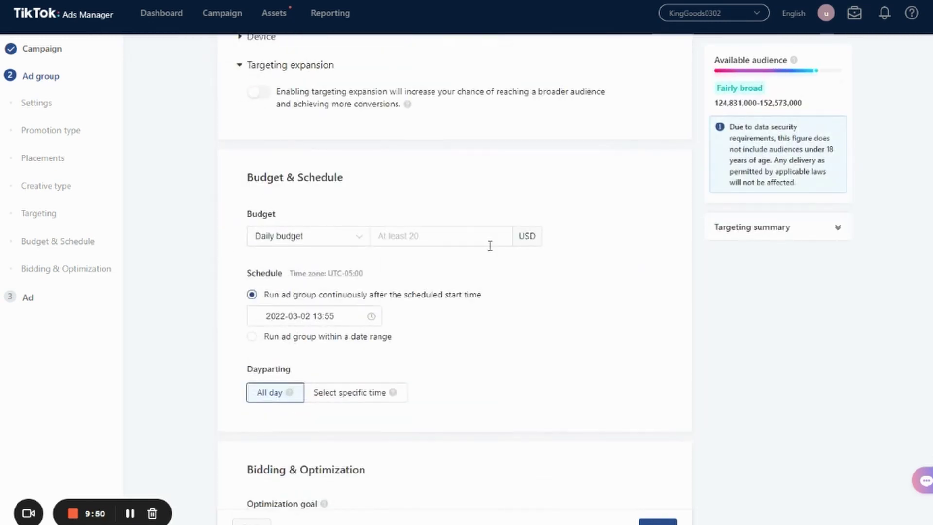
left_click(374, 240)
left_click(535, 236)
scroll(541, 266, "up", 15)
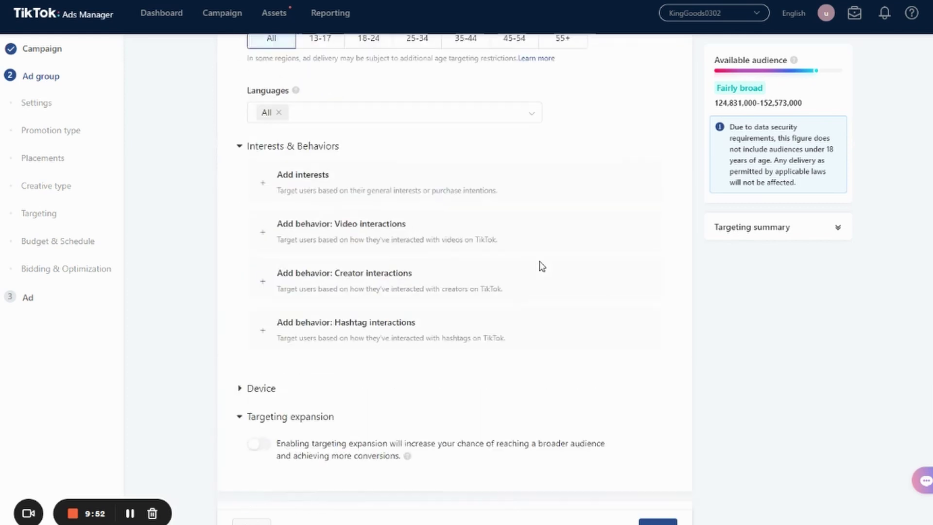
scroll(546, 280, "up", 5)
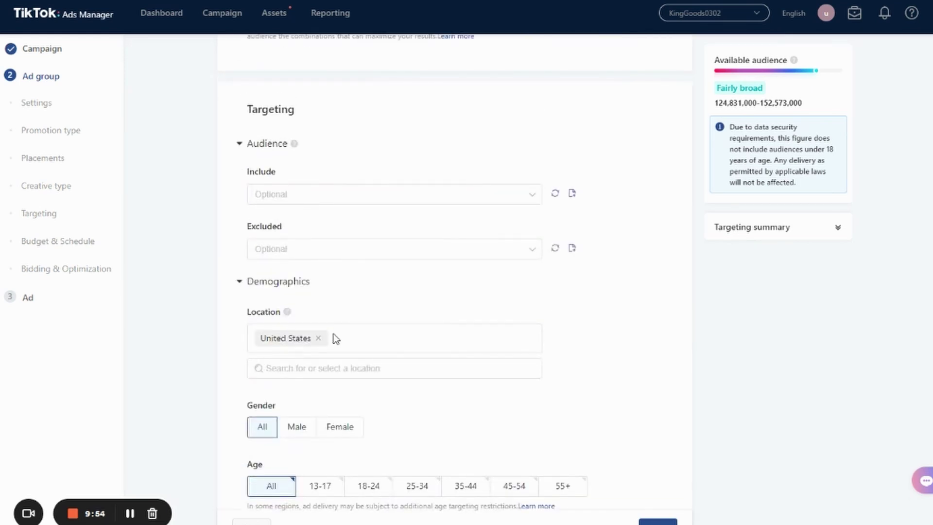
left_click(286, 370)
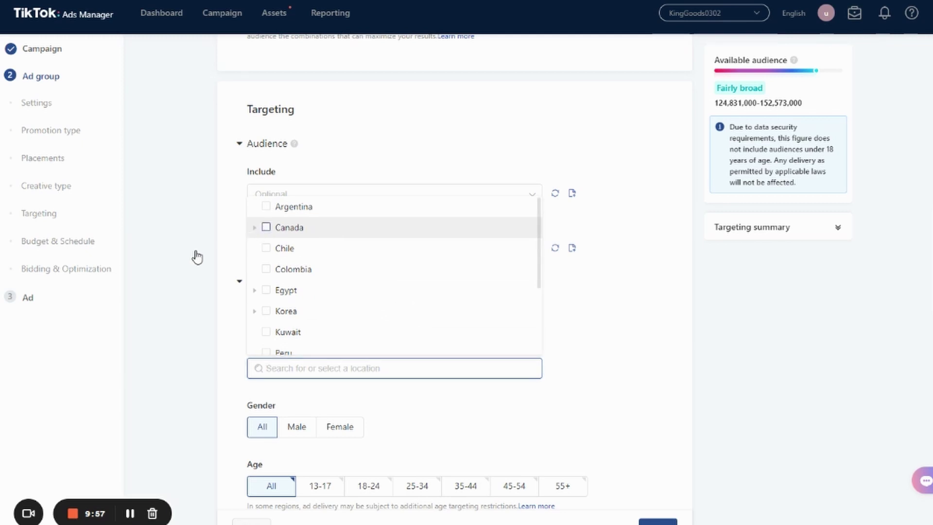
left_click(208, 288)
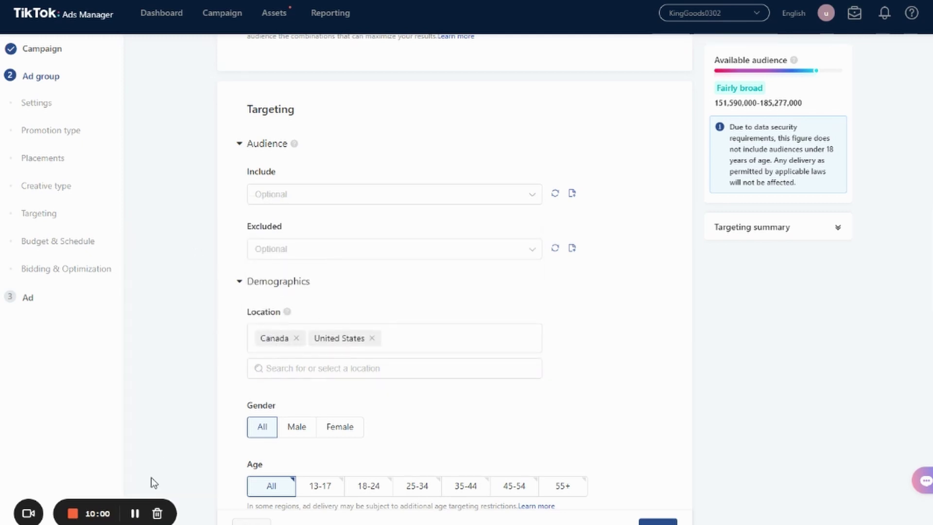
left_click(134, 514)
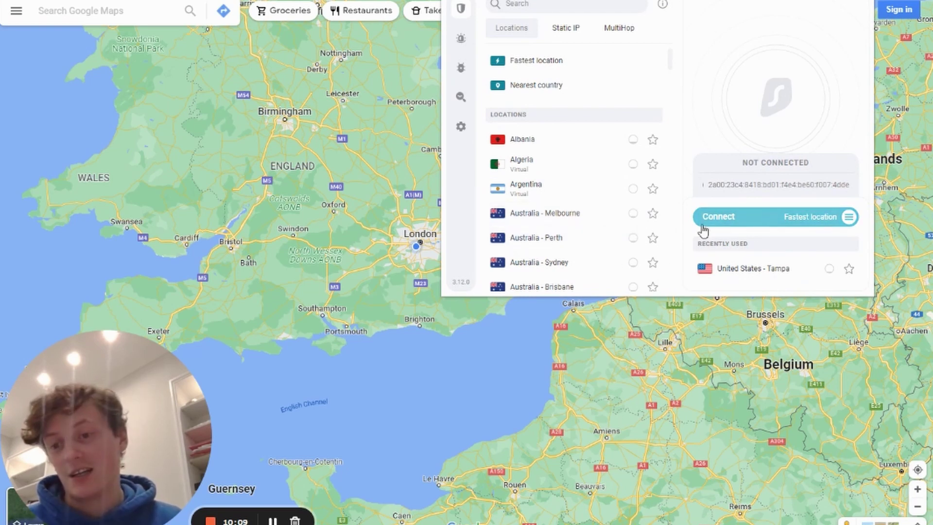
left_click(904, 69)
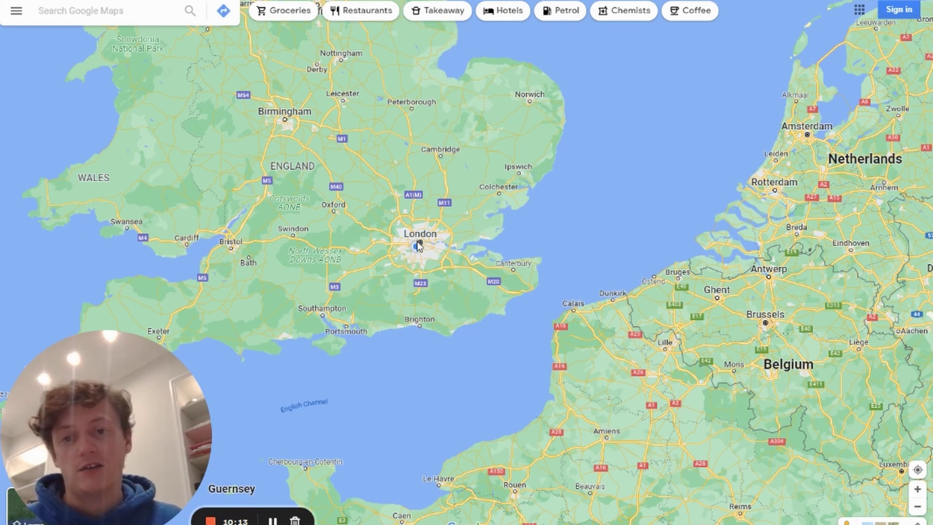
scroll(417, 248, "down", 1)
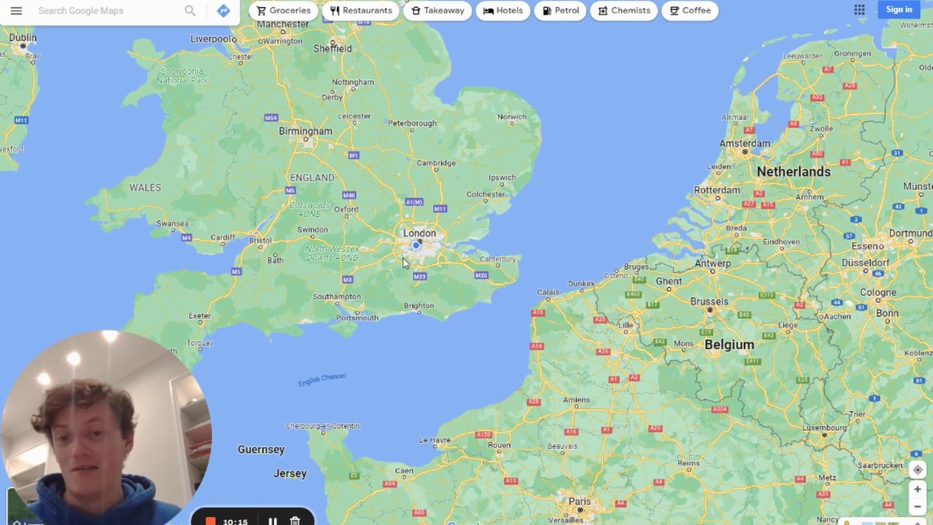
scroll(424, 259, "down", 1)
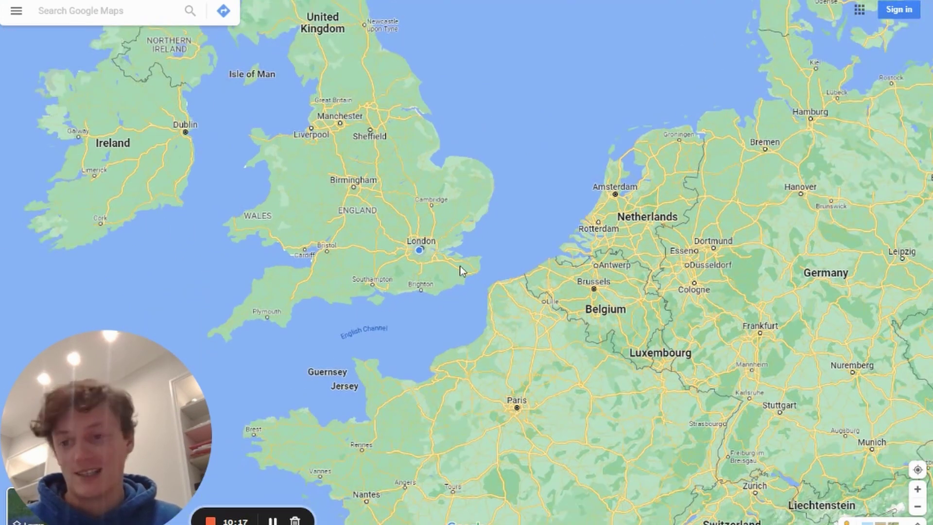
scroll(456, 268, "down", 5)
scroll(447, 286, "up", 3)
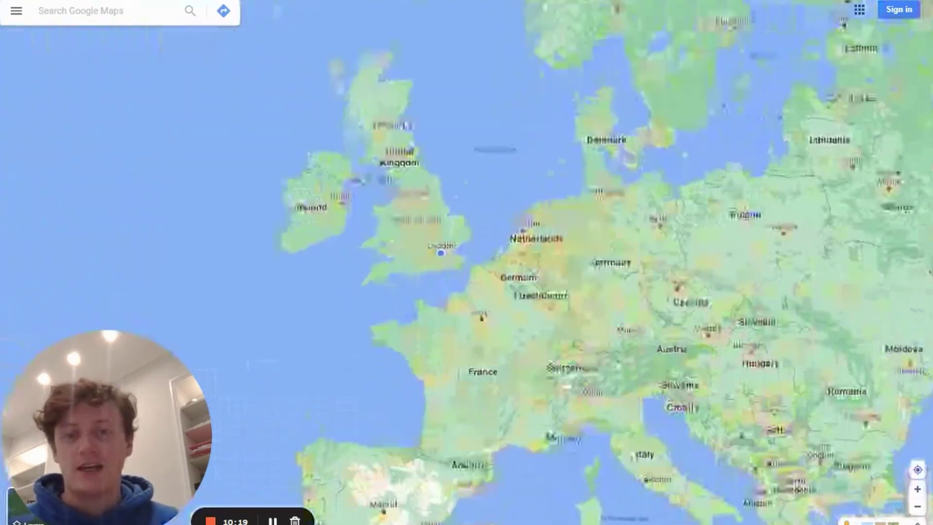
- Return to the TikTok Ads Manager ad group targeting Canada and United States
key("alt+Tab")
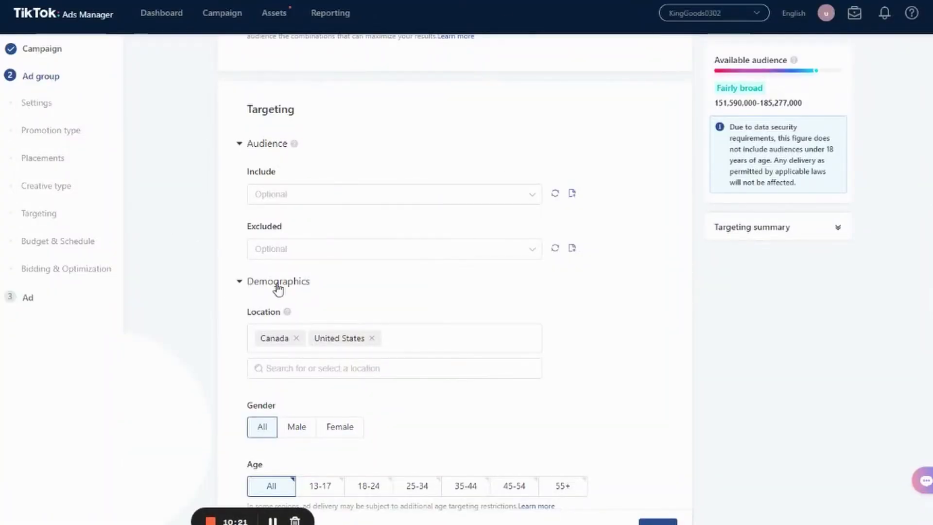